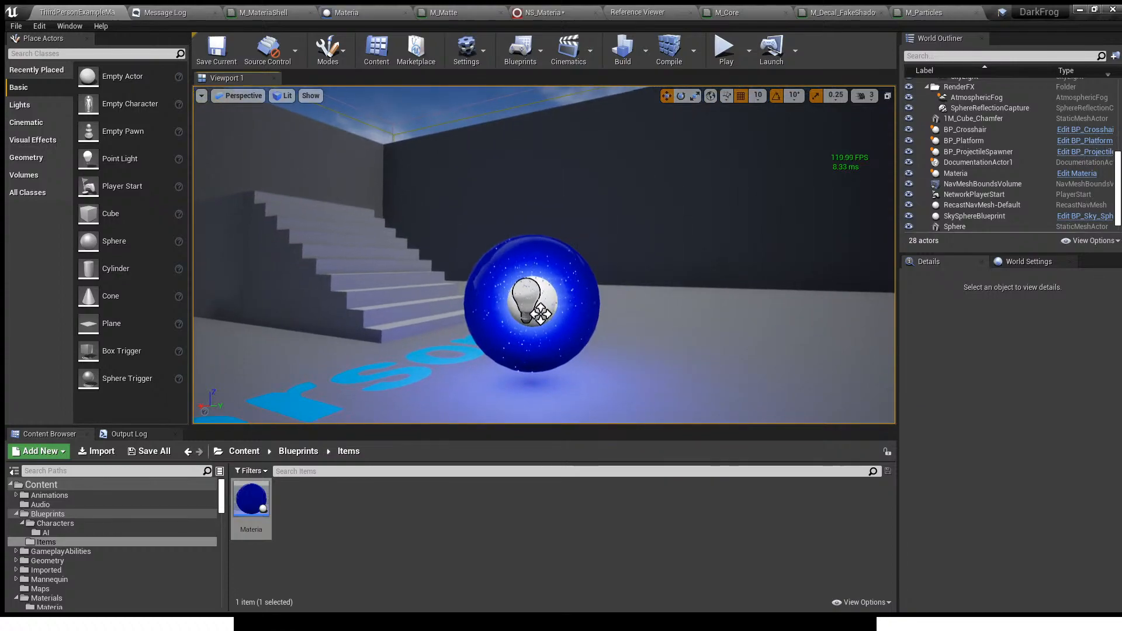
- In the NS_Materia system, switch Ambient_Attracted_HangingParticulates off and back on, and enable the Detail_HangingParticulates emitter
key(w)
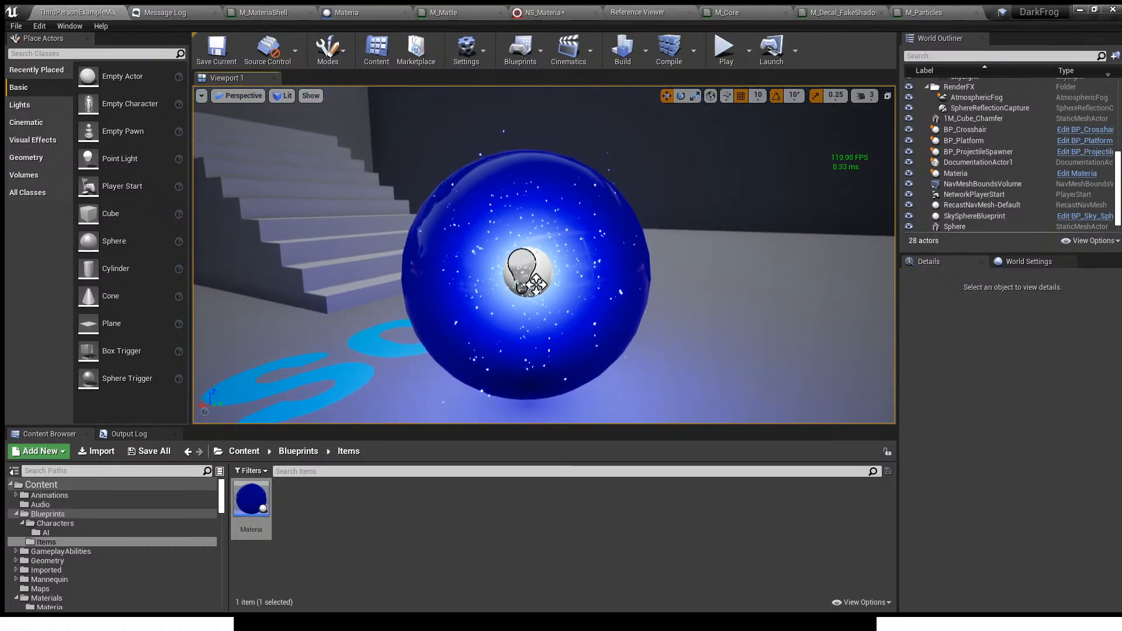
click(546, 10)
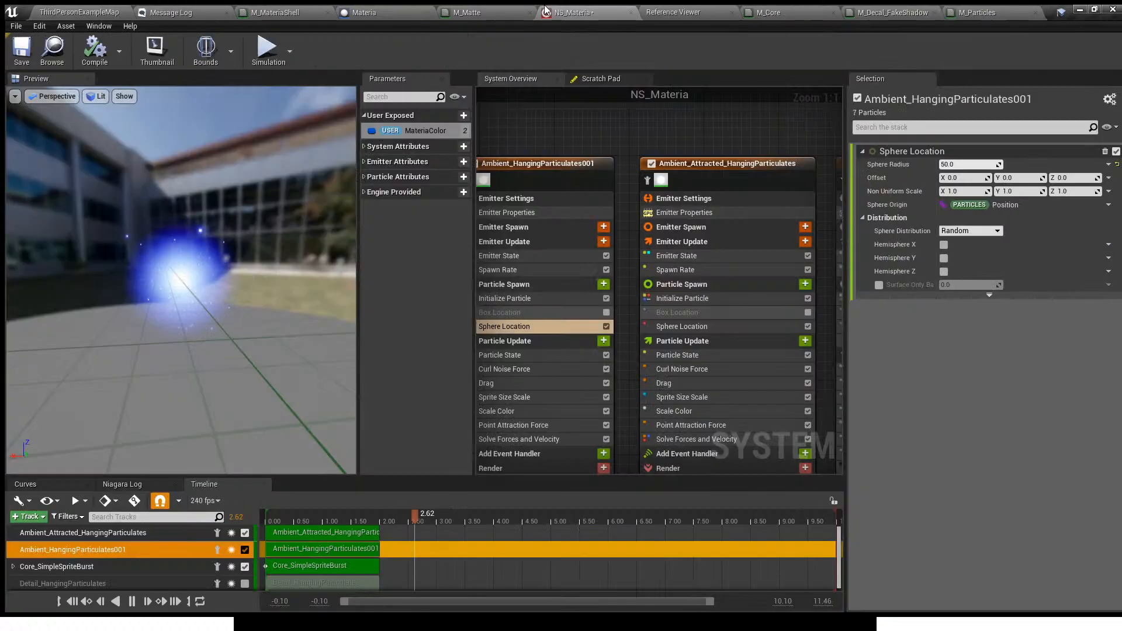
click(651, 164)
right_drag(755, 129, 636, 172)
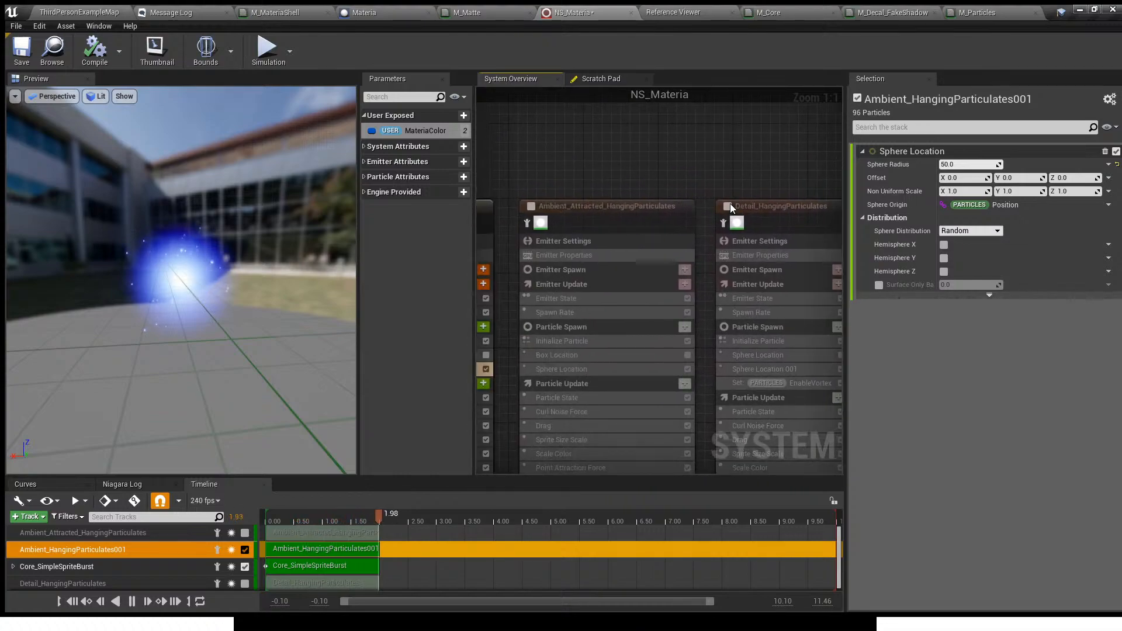
click(729, 206)
click(530, 206)
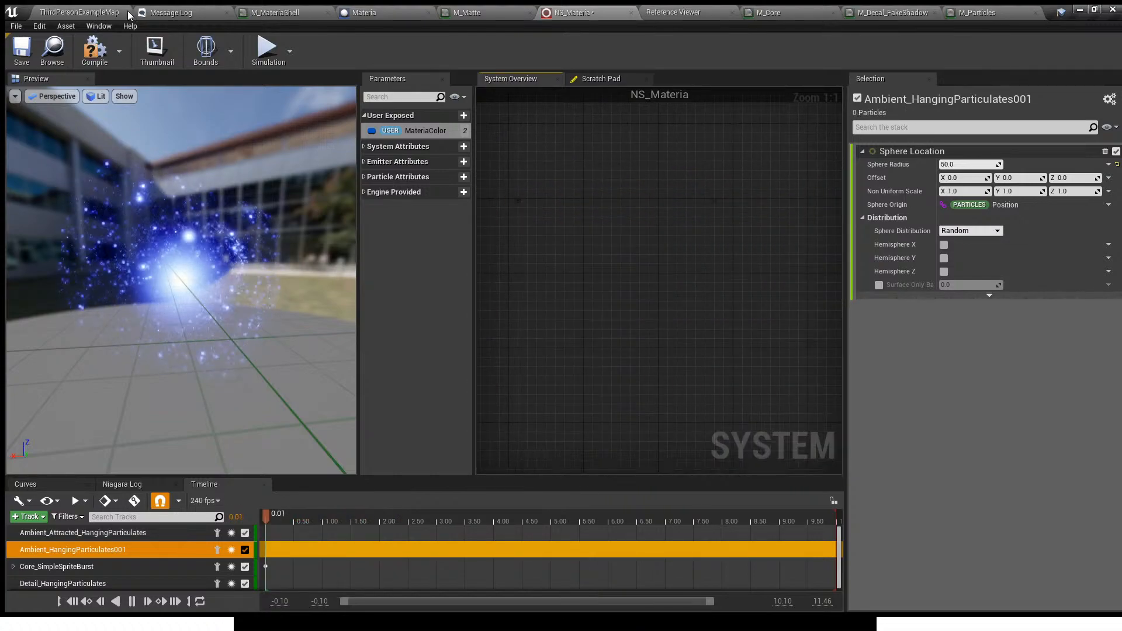
- Compare the Materia orb's particles in the level with the preview of the NS_Materia system
click(129, 15)
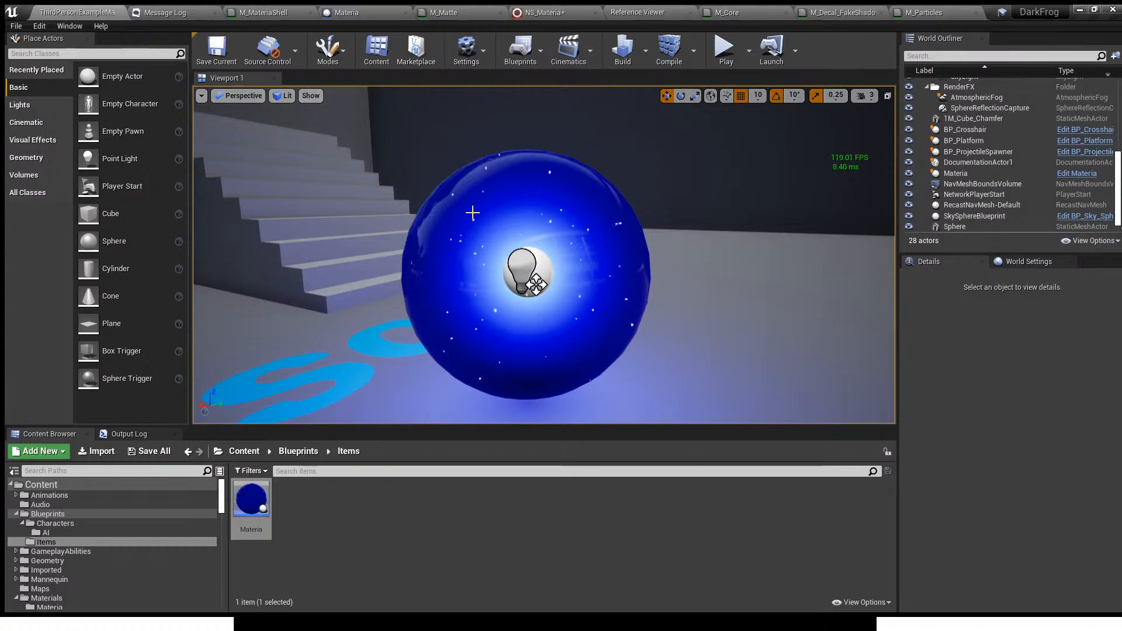
click(531, 12)
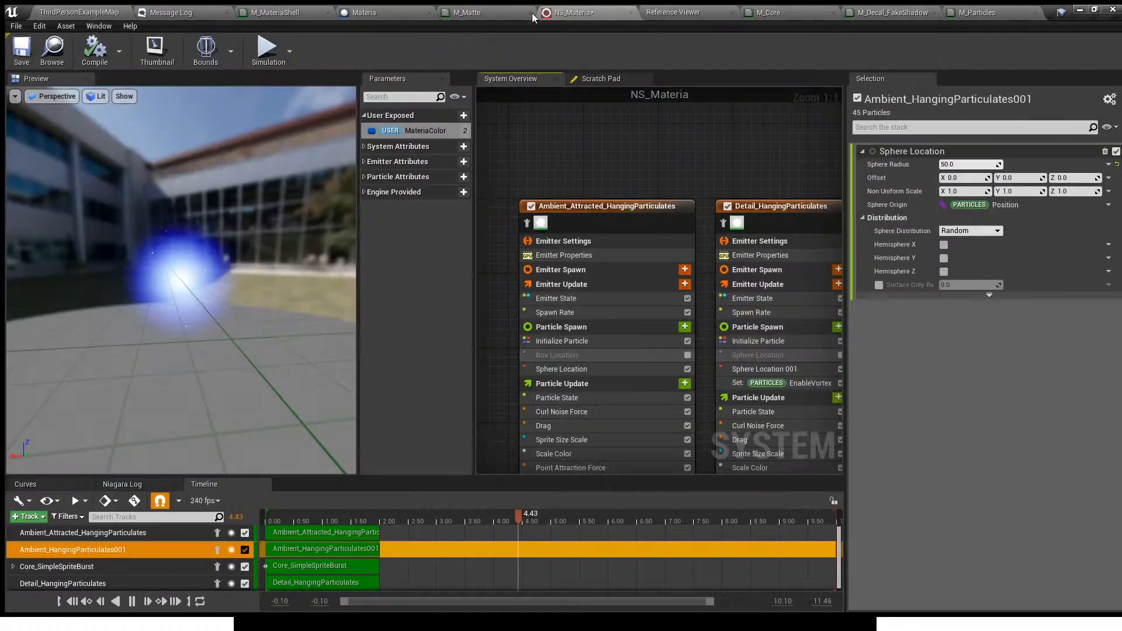
click(96, 12)
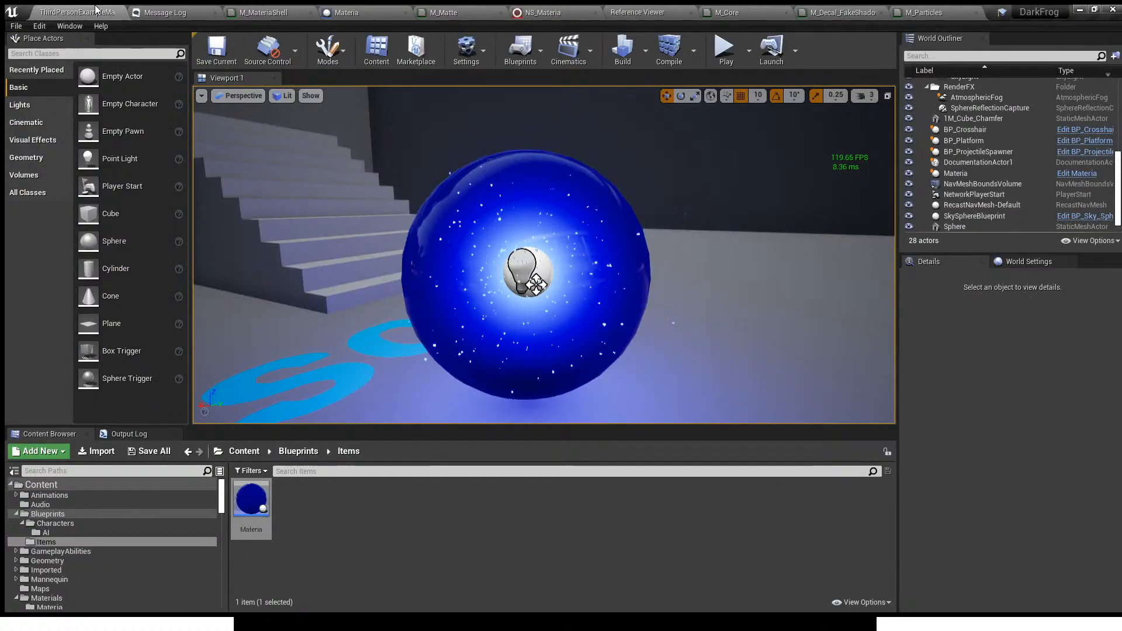
click(552, 12)
- Inspect the Spawn Rate modules of Detail_HangingParticulates and Ambient_Attracted_HangingParticulates, including the latter's Particle Spawn settings
right_drag(596, 144, 671, 98)
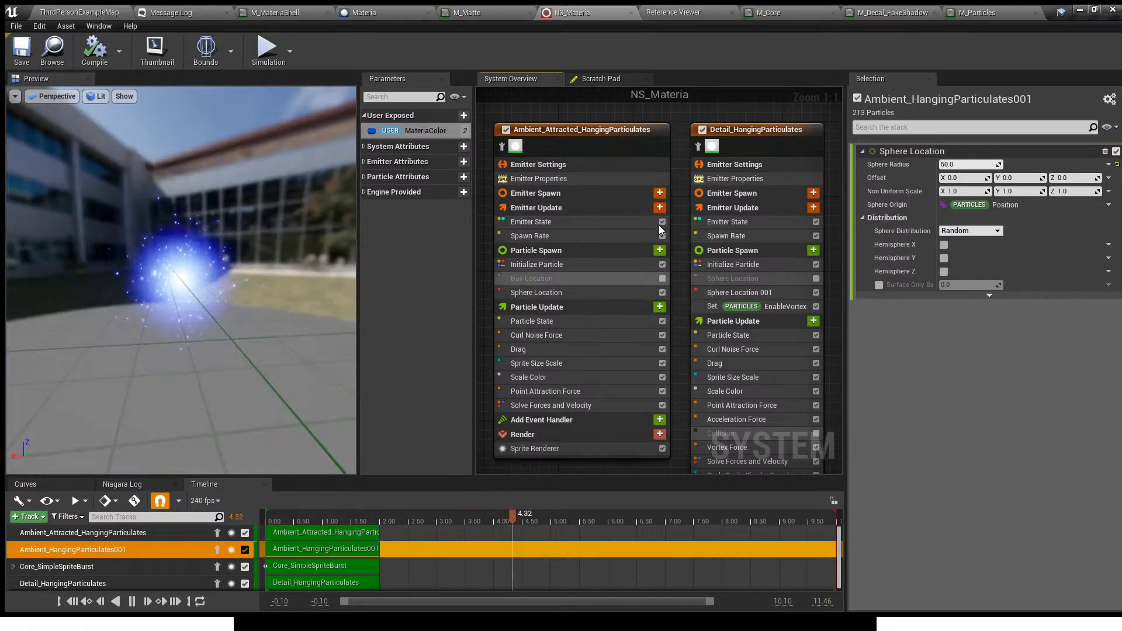
right_drag(678, 205, 707, 262)
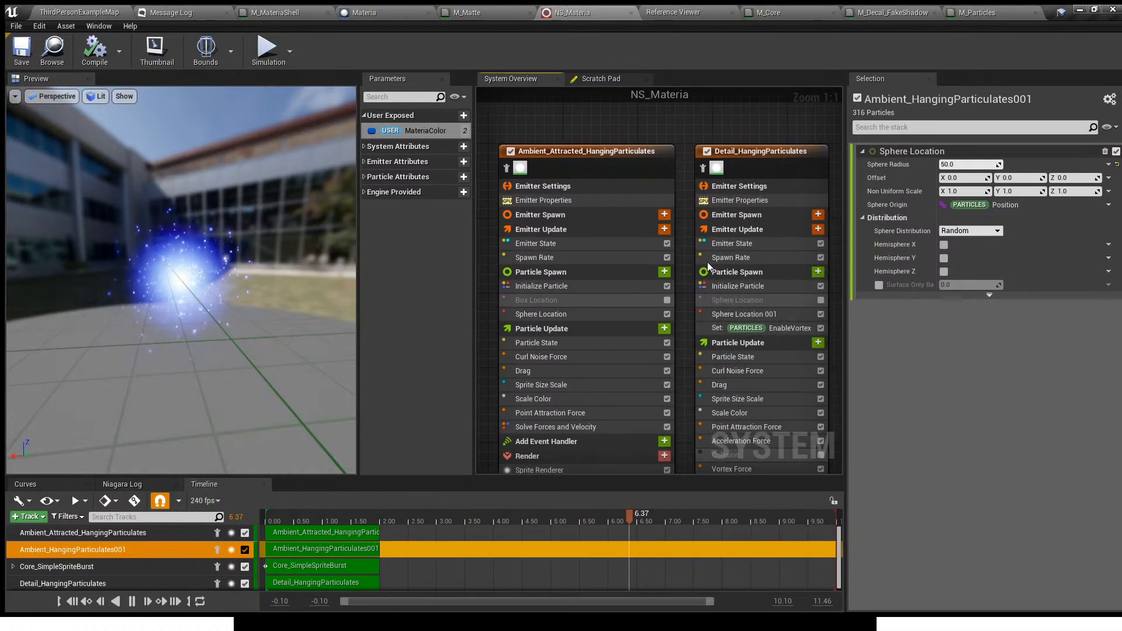
click(734, 257)
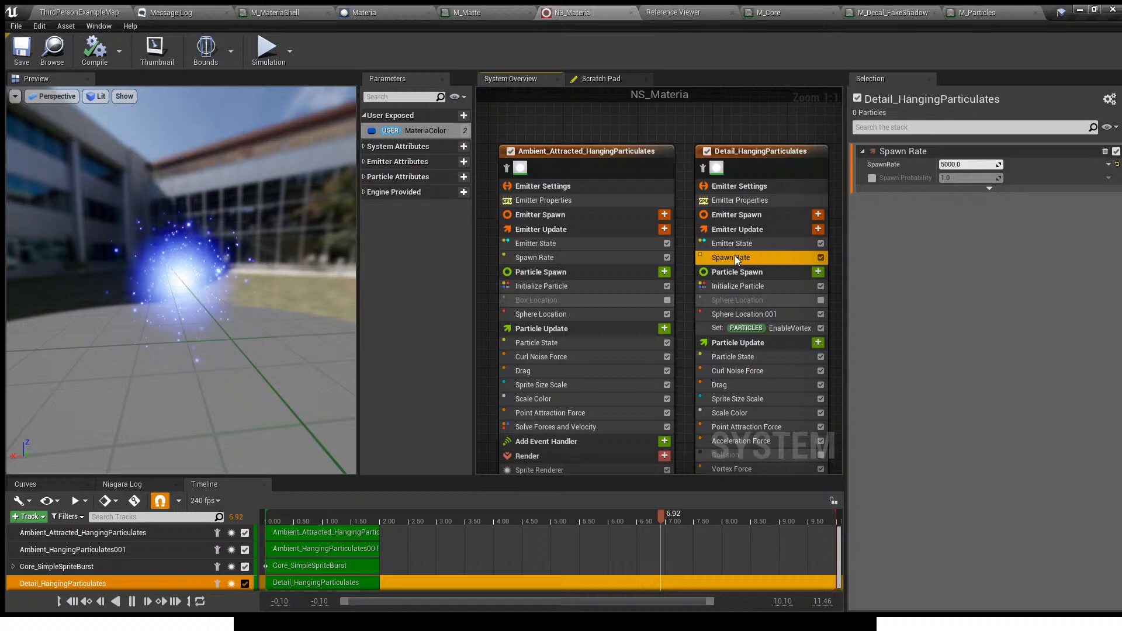
click(678, 272)
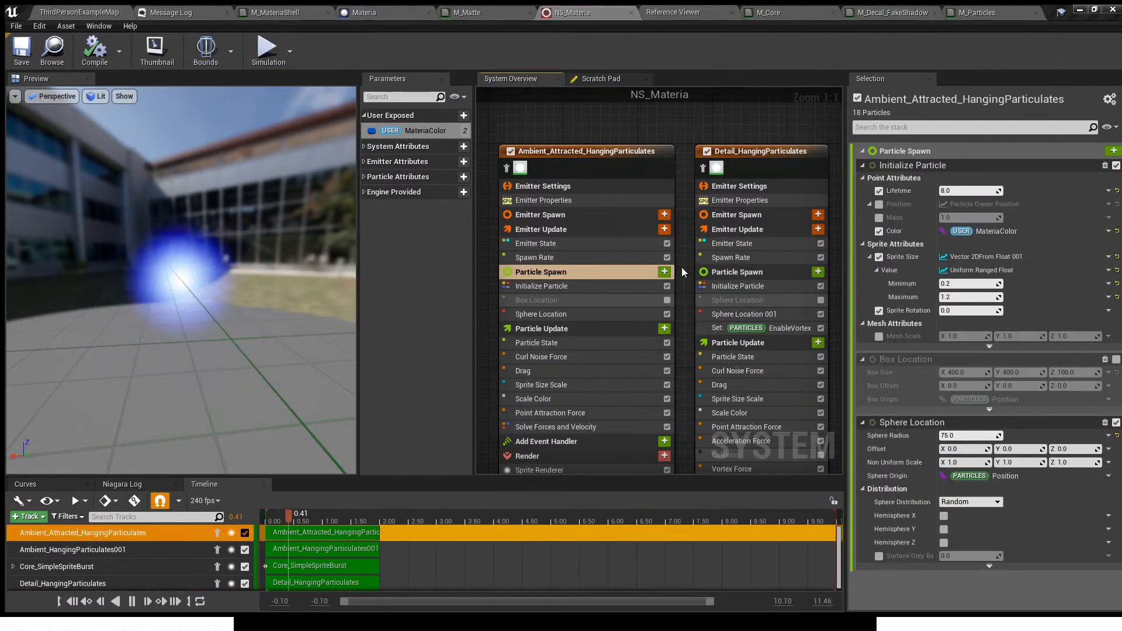
click(597, 257)
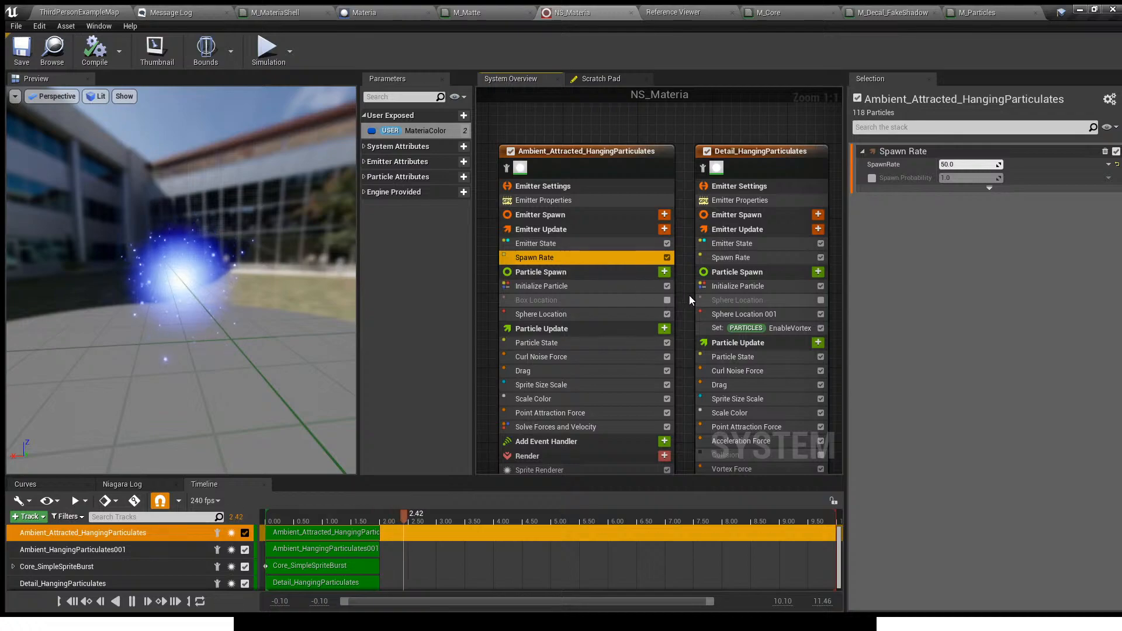
right_drag(675, 171, 795, 215)
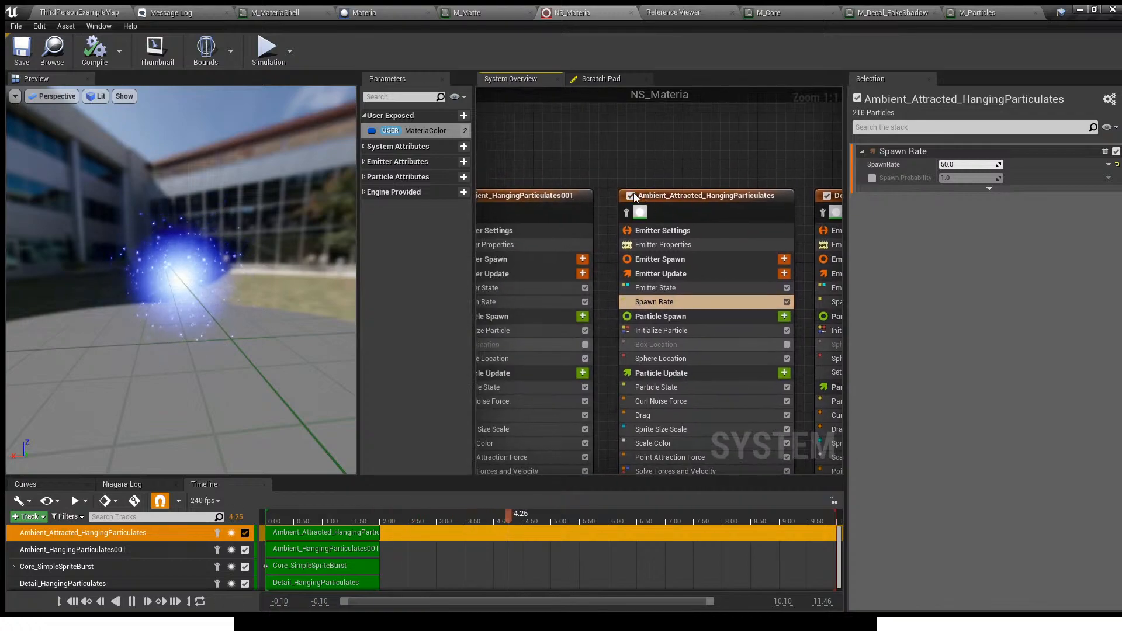
- Turn the Ambient_Attracted_HangingParticulates and Detail_HangingParticulates emitters off and on again, one after the other, to compare the preview
click(633, 193)
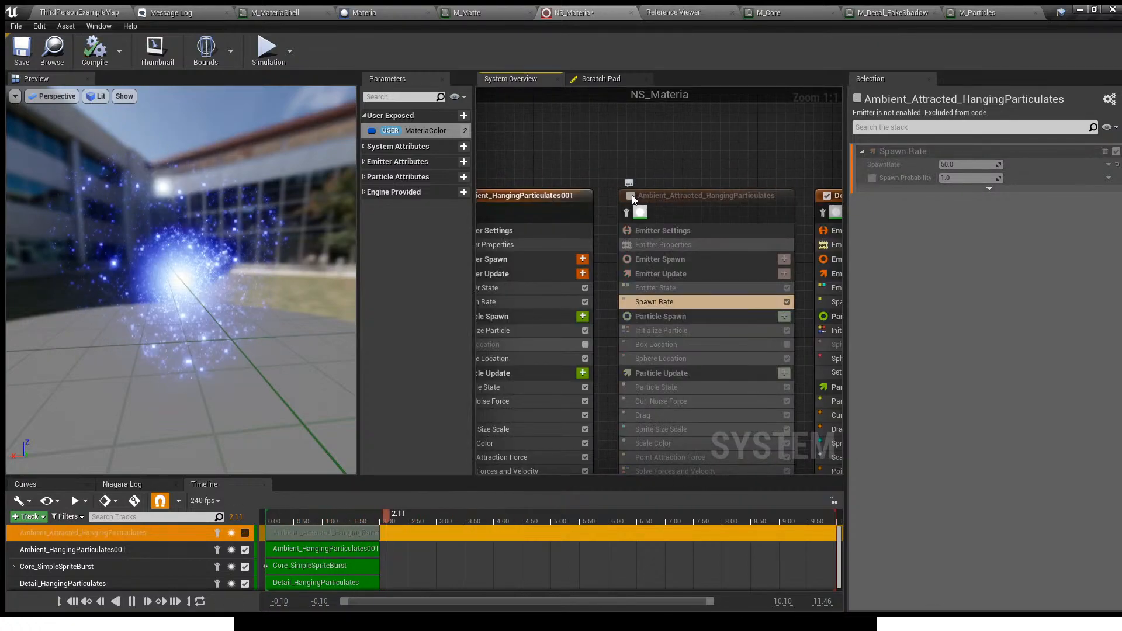
click(631, 196)
right_drag(742, 167, 661, 161)
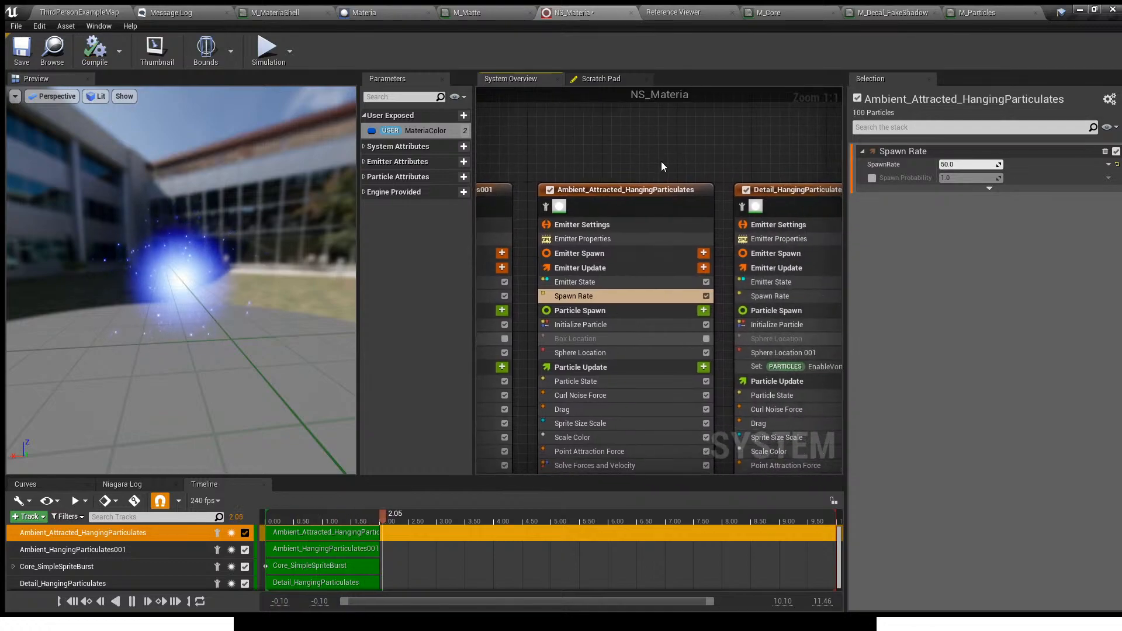
click(746, 191)
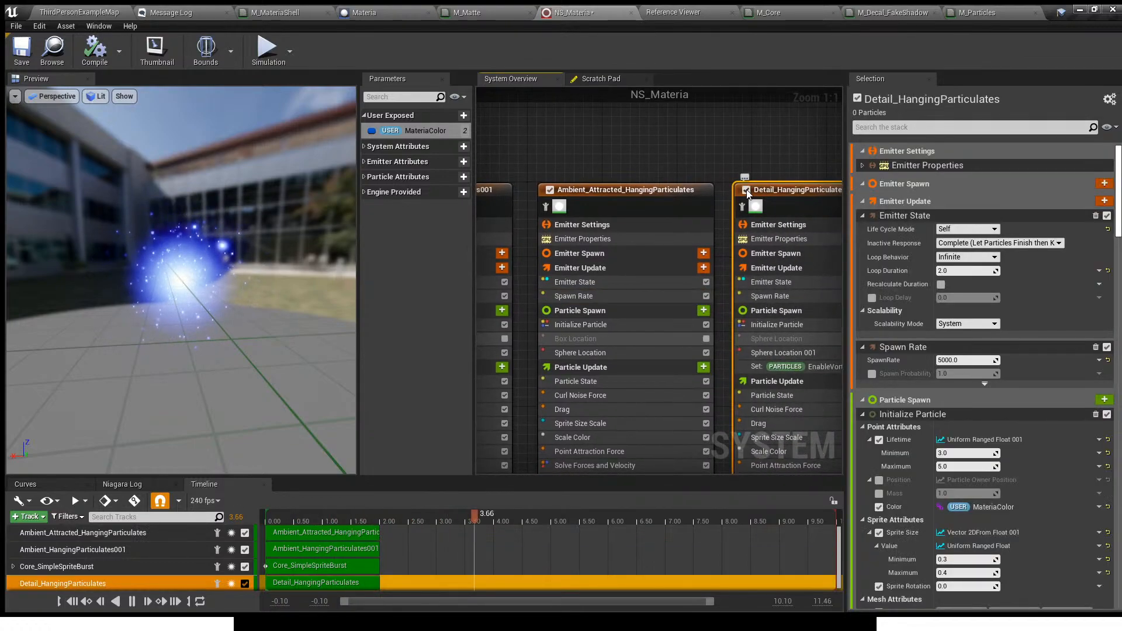
click(746, 190)
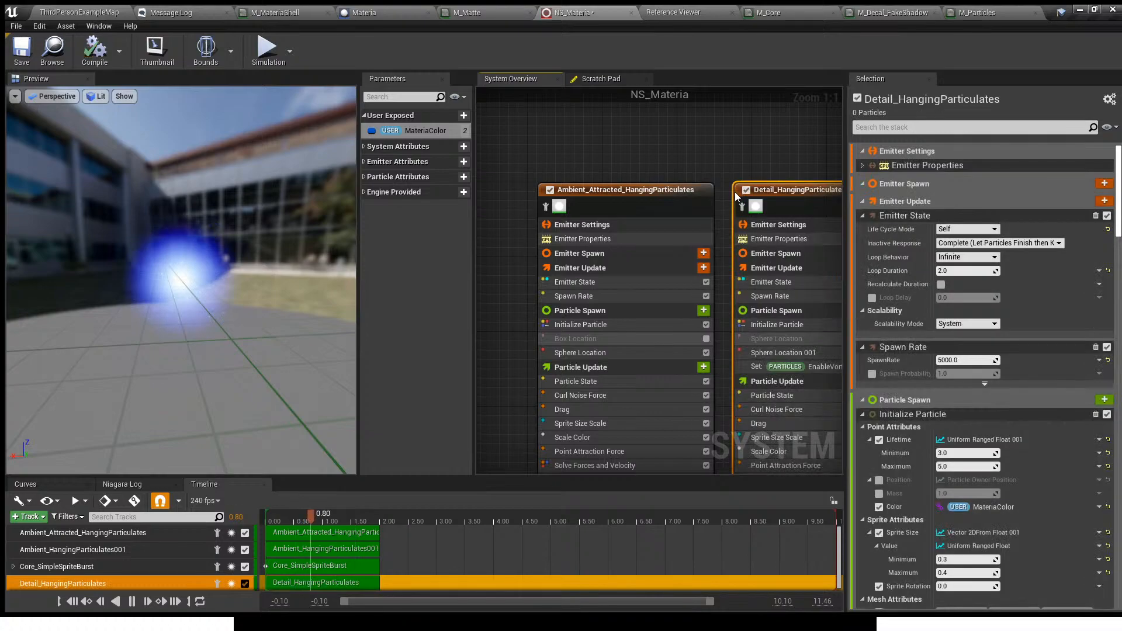
right_drag(727, 145, 651, 134)
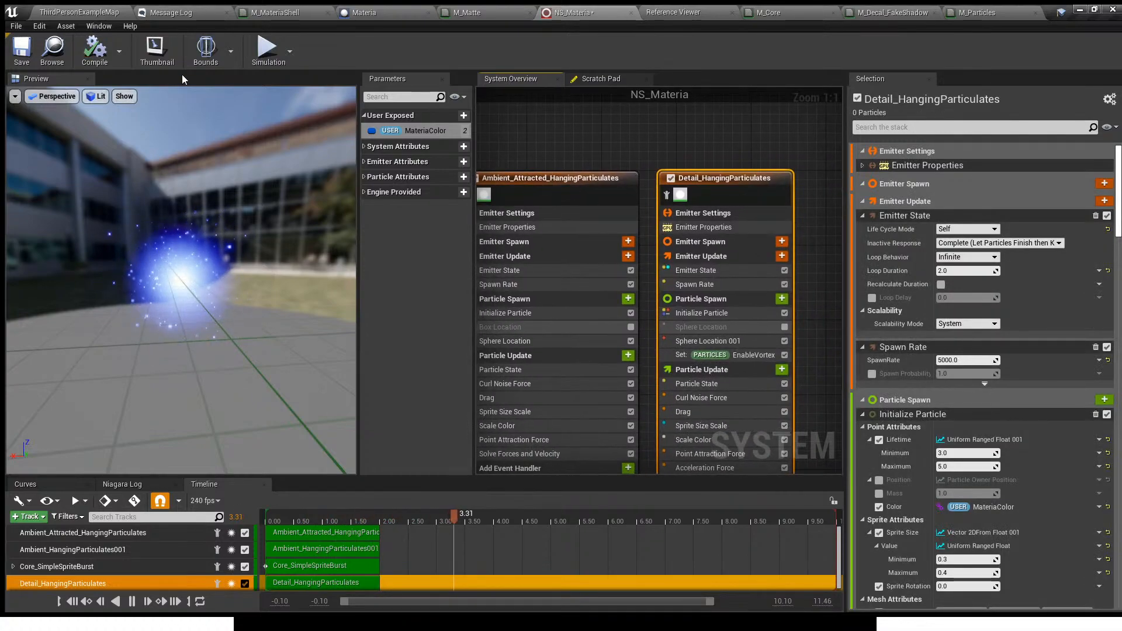
- Examine the particles inside the Materia orb up close in the level
click(82, 11)
right_drag(548, 278, 553, 281)
key(w)
key(s)
key(w)
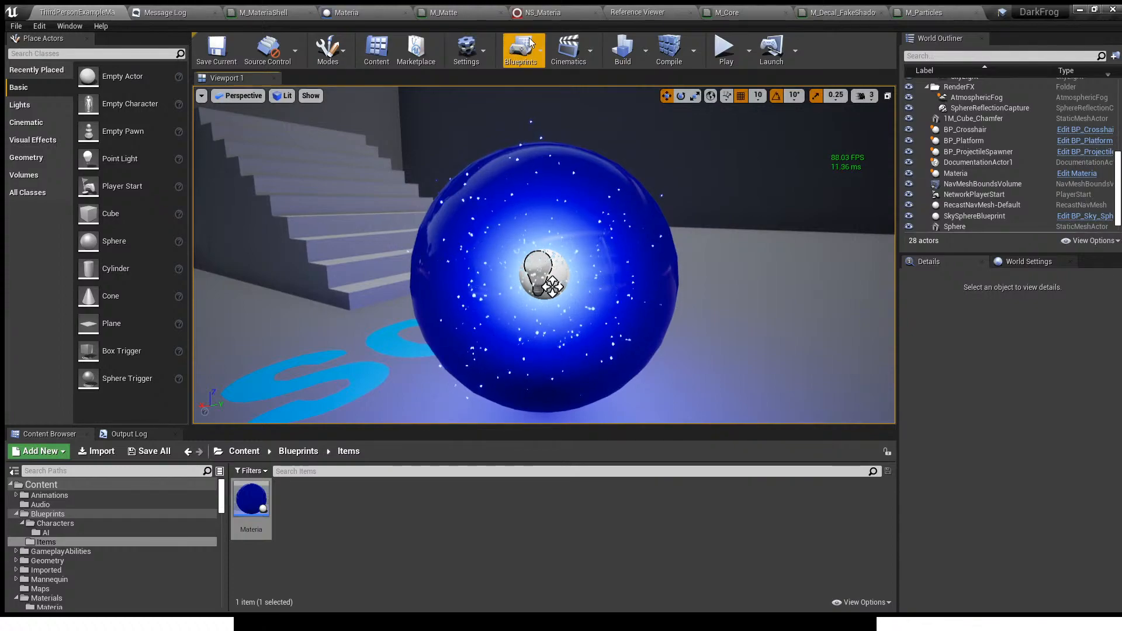
- Disable the Ambient_Attracted_HangingParticulates emitter in NS_Materia and check how the orb looks in the level
click(538, 11)
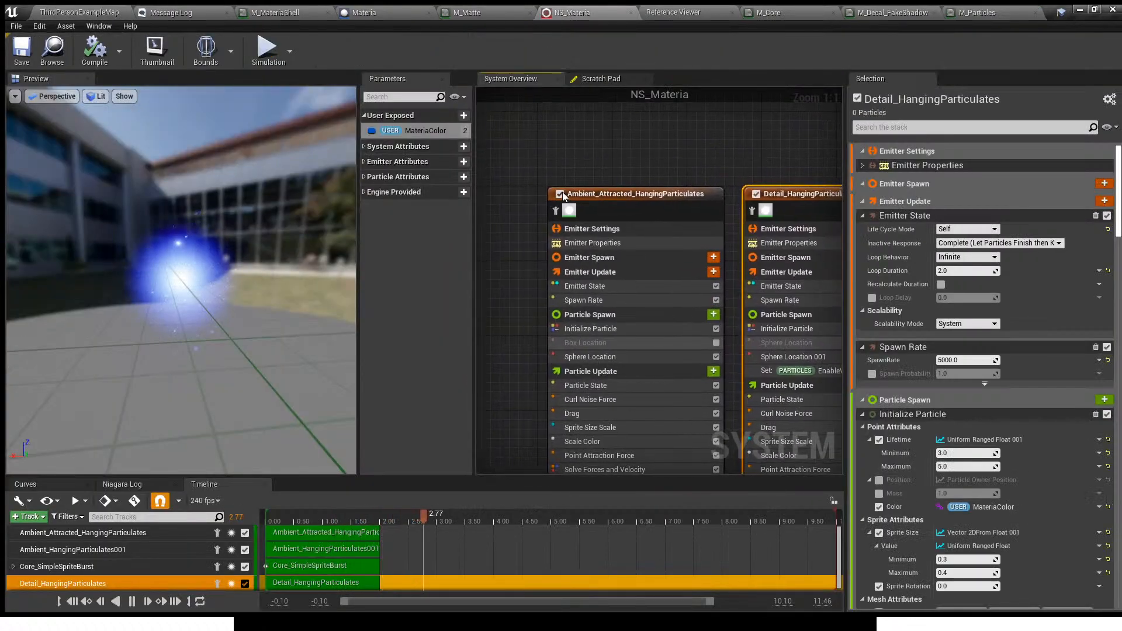
click(560, 194)
click(79, 12)
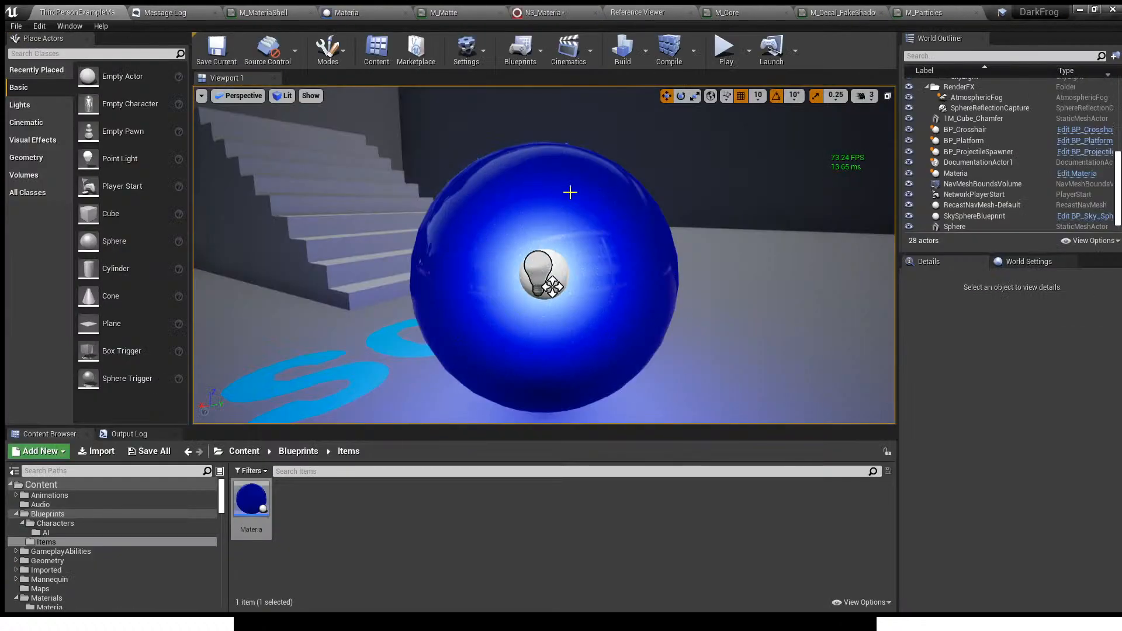
right_drag(544, 255, 568, 264)
key(s)
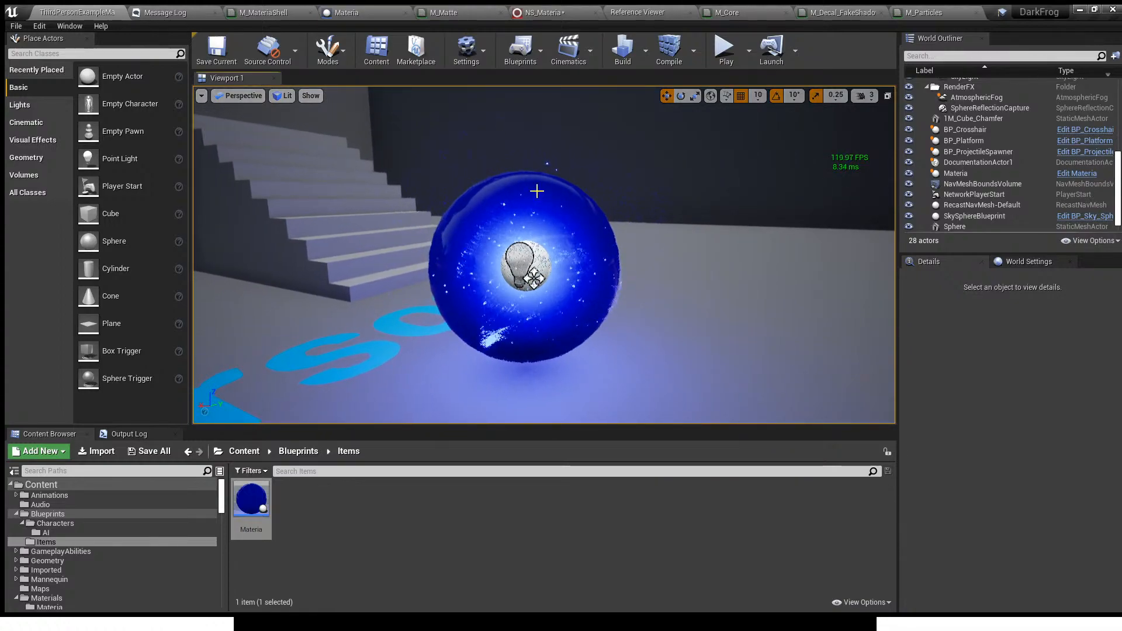
- Re-enable the Ambient_Attracted_HangingParticulates emitter in NS_Materia
click(540, 12)
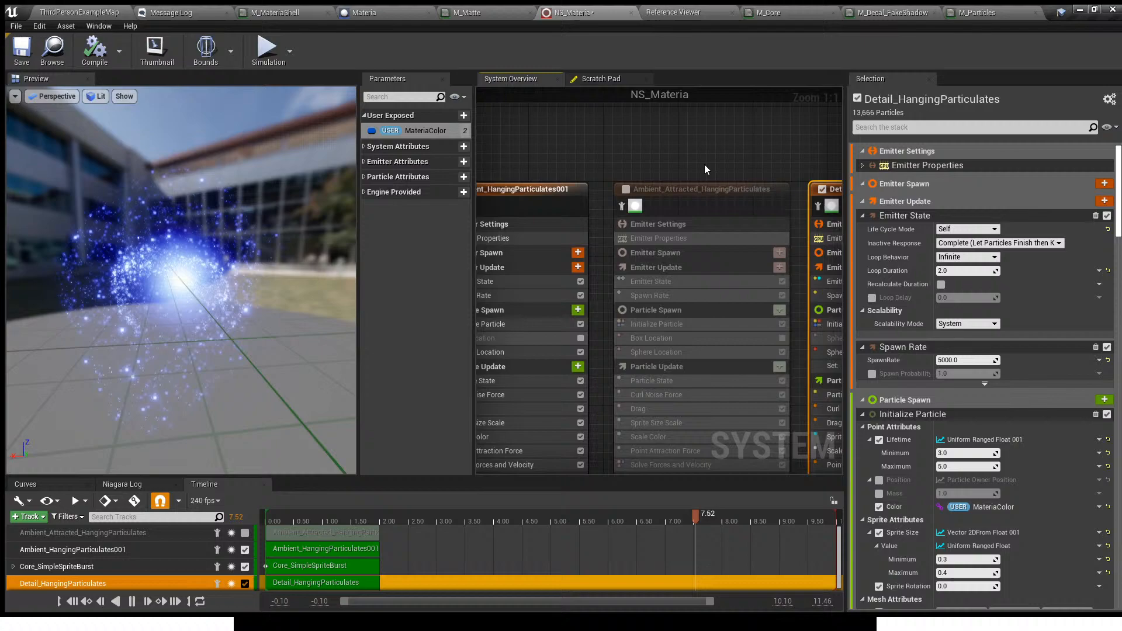
click(626, 189)
right_drag(749, 171, 617, 164)
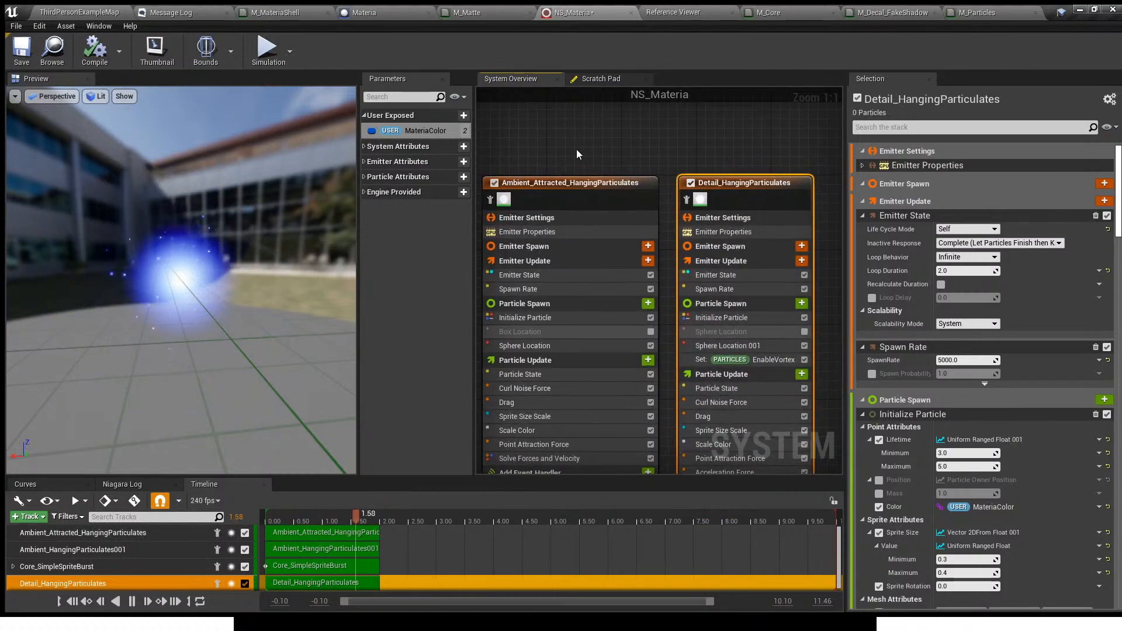
- Disable both Ambient_Attracted_HangingParticulates and Detail_HangingParticulates, leaving Core_SimpleSpriteBurst and Ambient_HangingParticulates001 enabled
right_drag(551, 142, 724, 144)
right_drag(619, 156, 917, 141)
scroll(599, 140, down, 4)
scroll(597, 138, up, 4)
right_drag(914, 248, 762, 244)
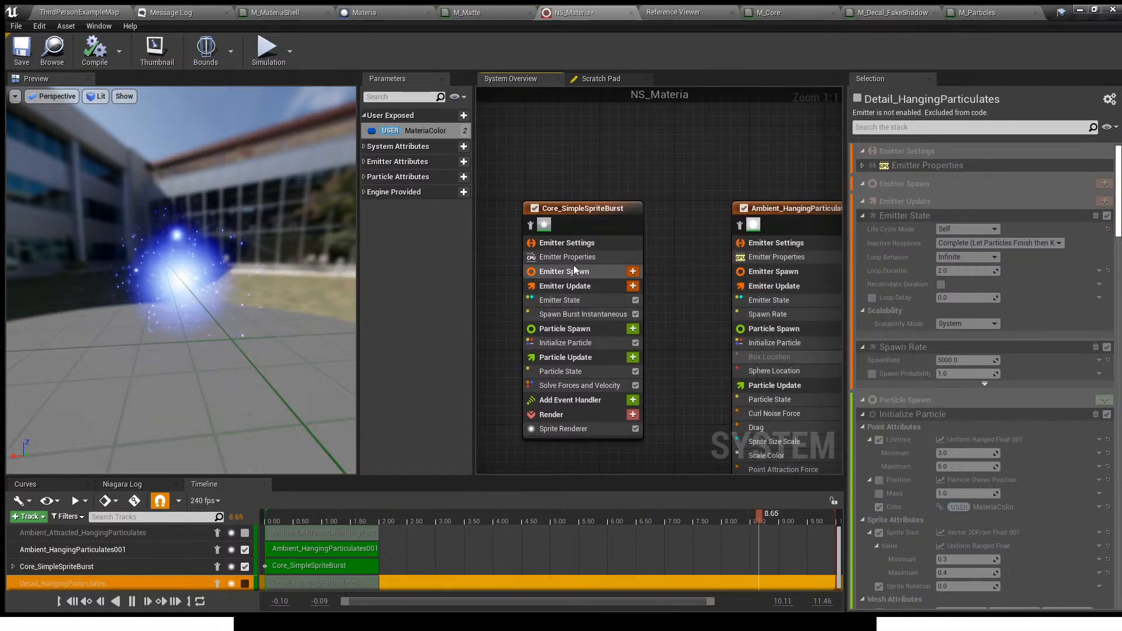
- Try an orange Color on the Materia actor in the level, discard it for the original blue, and save
click(89, 9)
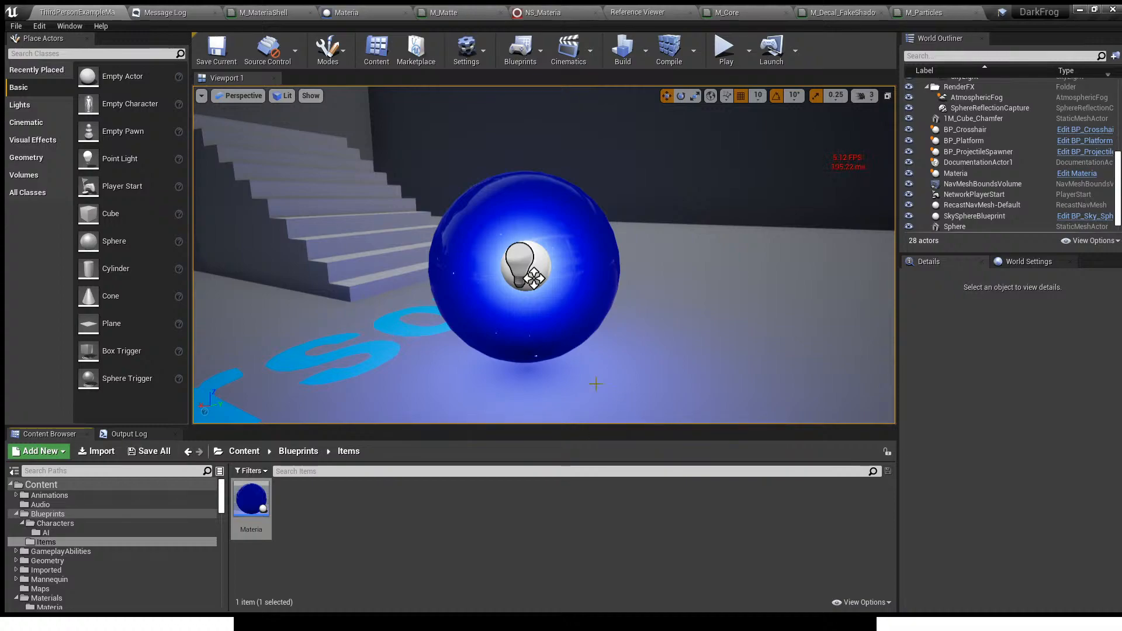
click(588, 289)
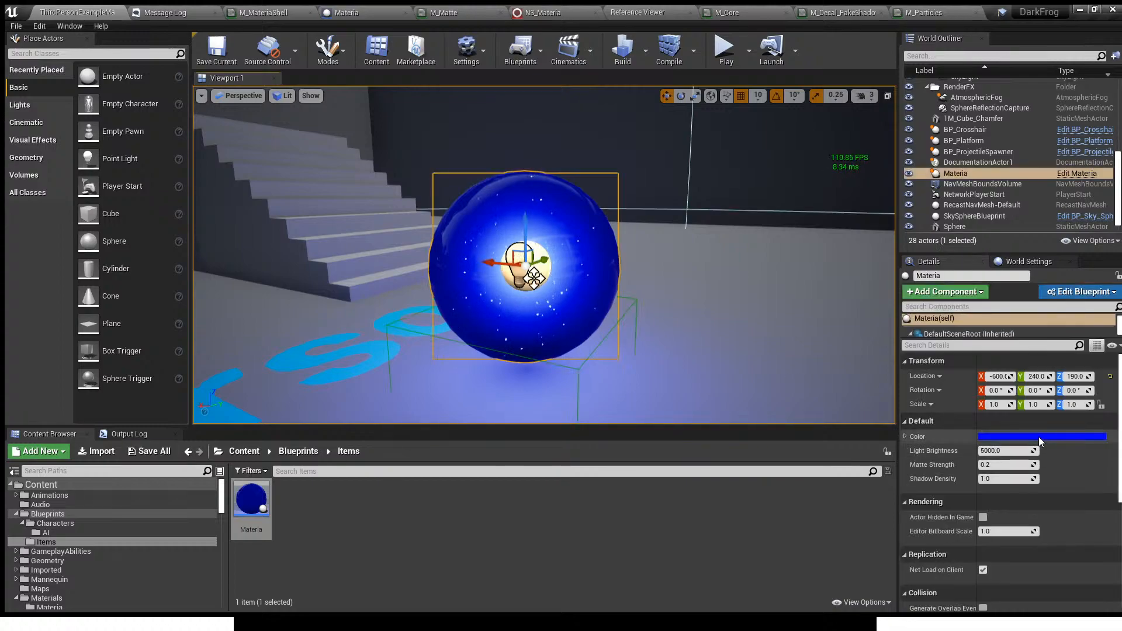
drag(891, 407, 919, 402)
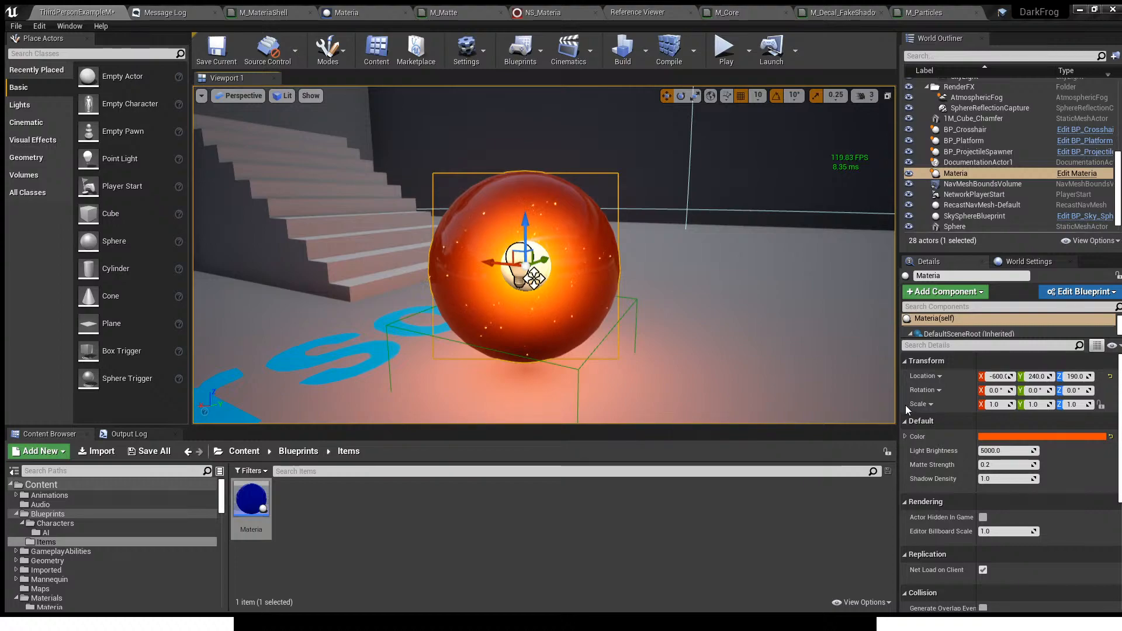
click(1021, 597)
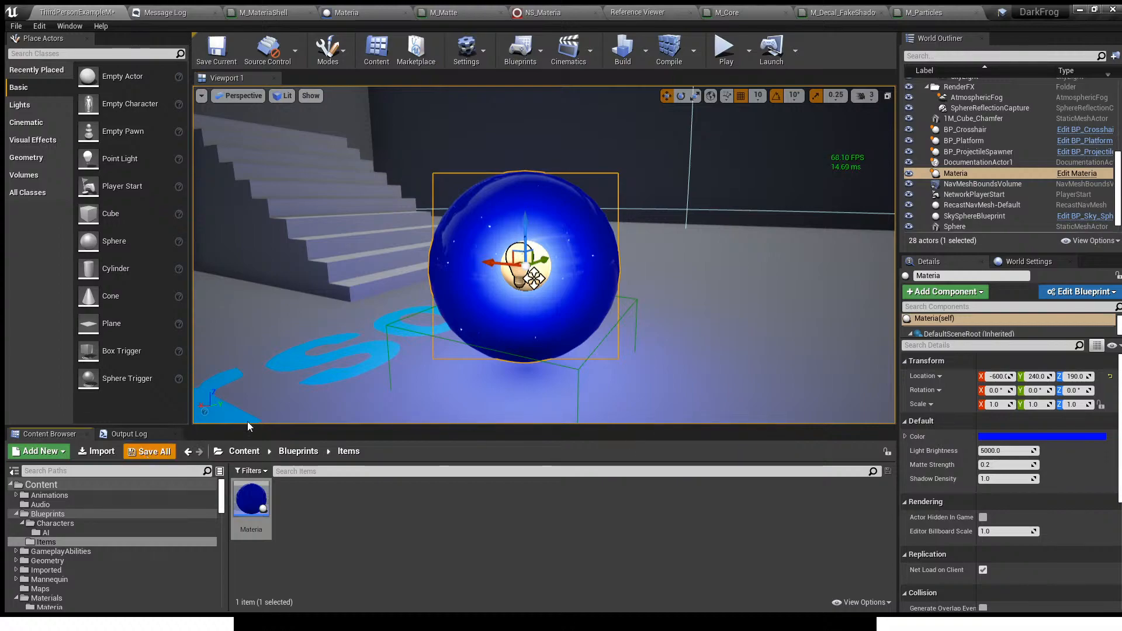
key(ctrl+s)
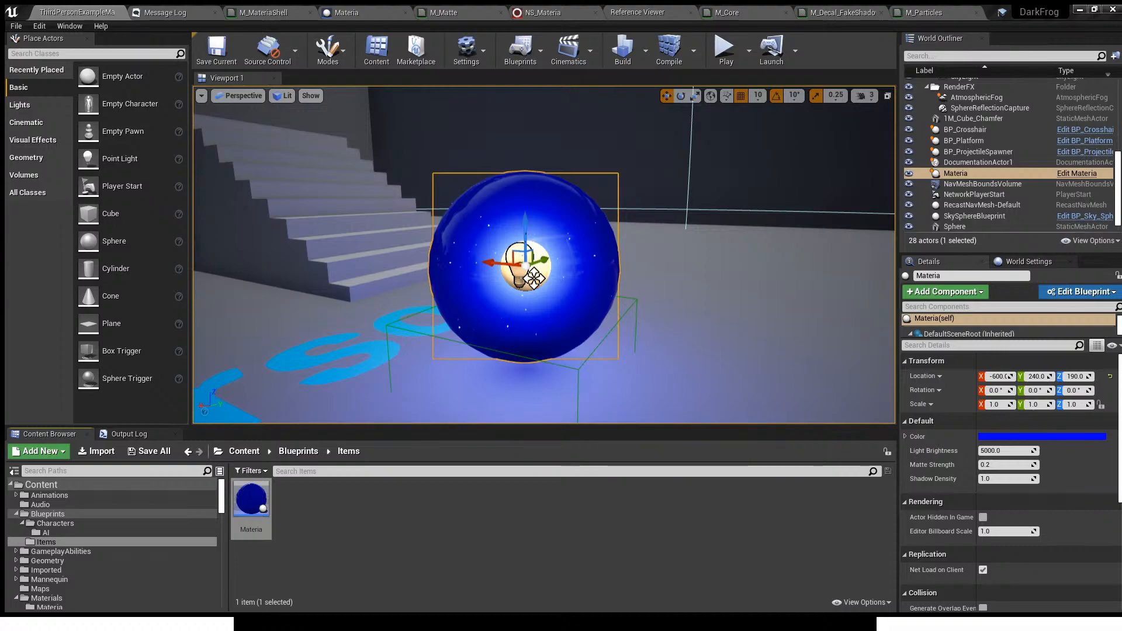
- In NS_Materia, disable Ambient_HangingParticulates001 and Core_SimpleSpriteBurst, and enable Detail_HangingParticulates so it runs alone
click(544, 13)
right_drag(711, 298, 510, 252)
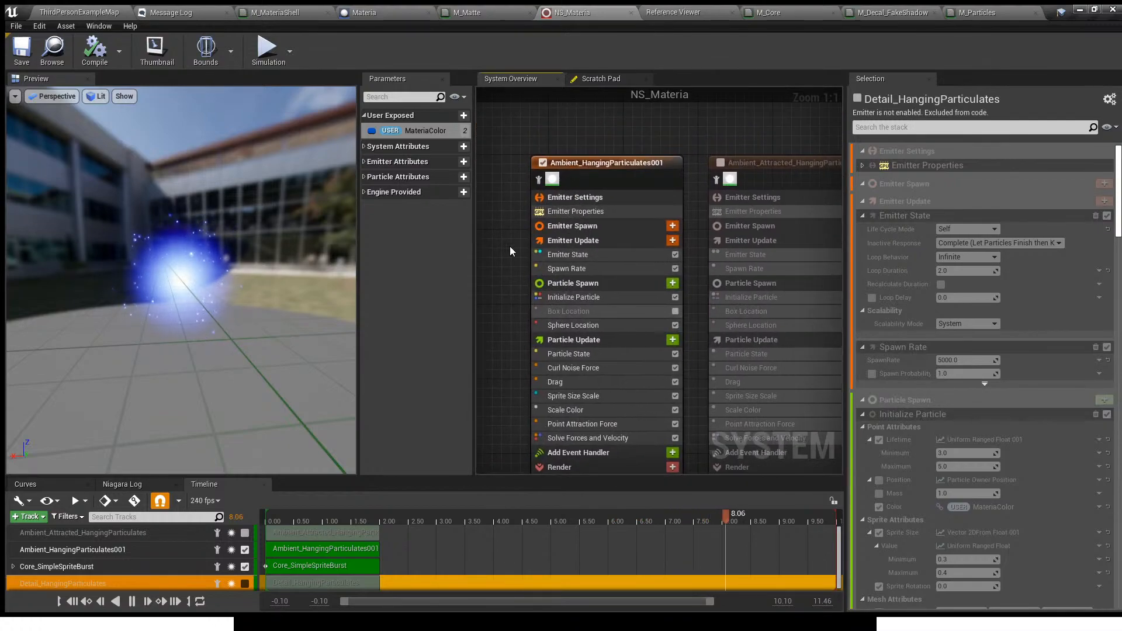
click(543, 163)
right_drag(558, 145, 513, 145)
click(482, 166)
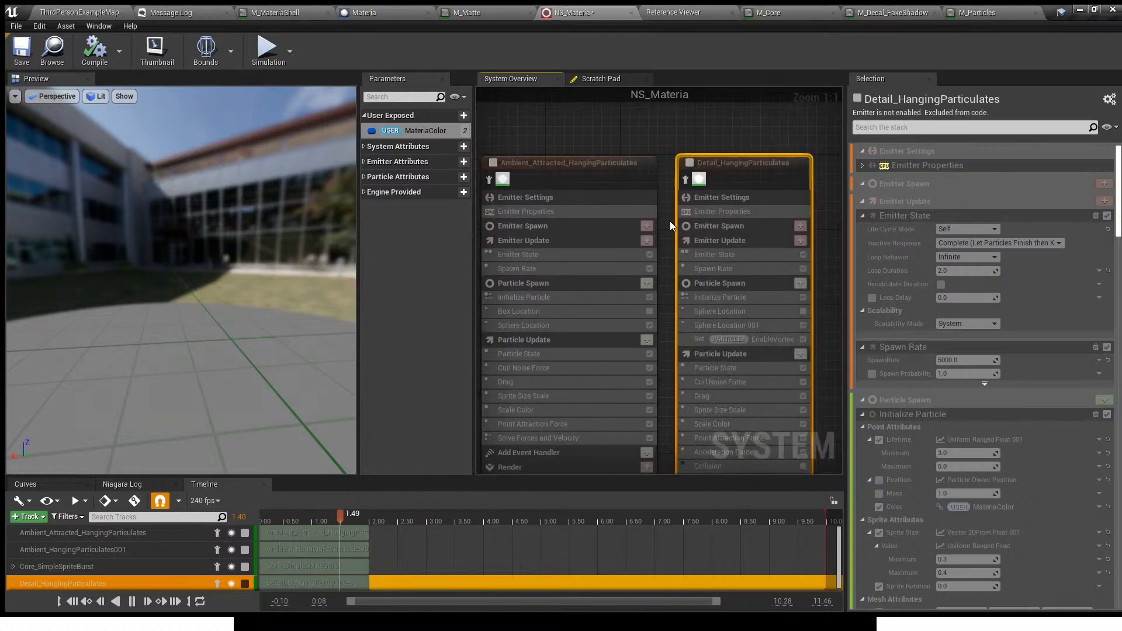
click(688, 162)
- Enable Use Influence Falloff on the Vortex Force module of Detail_HangingParticulates
right_drag(667, 255, 582, 79)
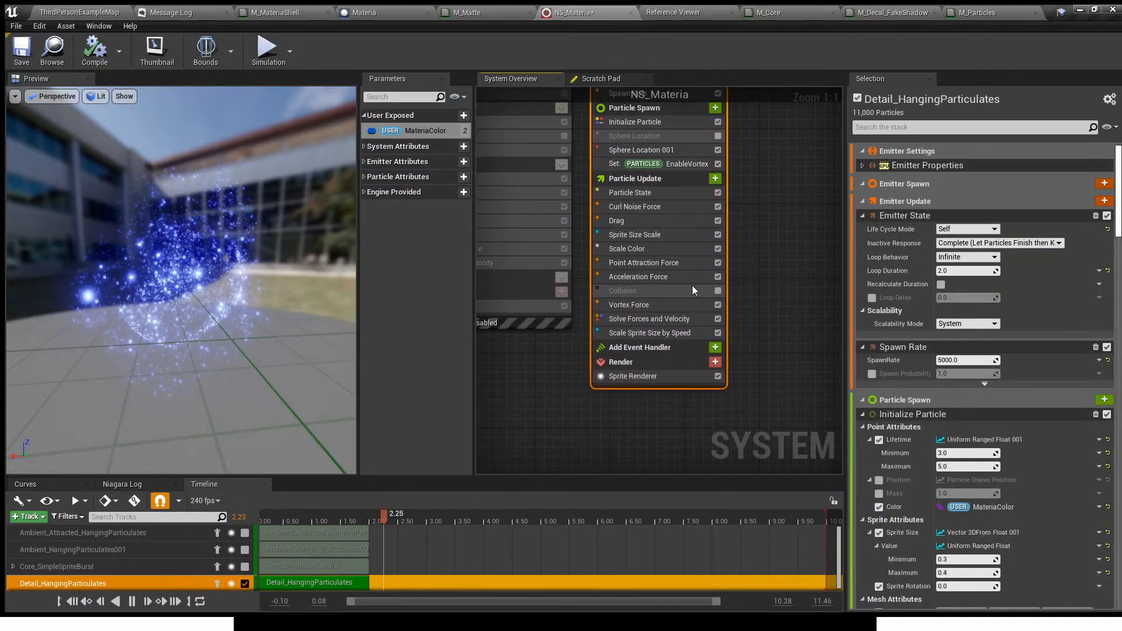
click(664, 305)
right_drag(794, 299, 718, 303)
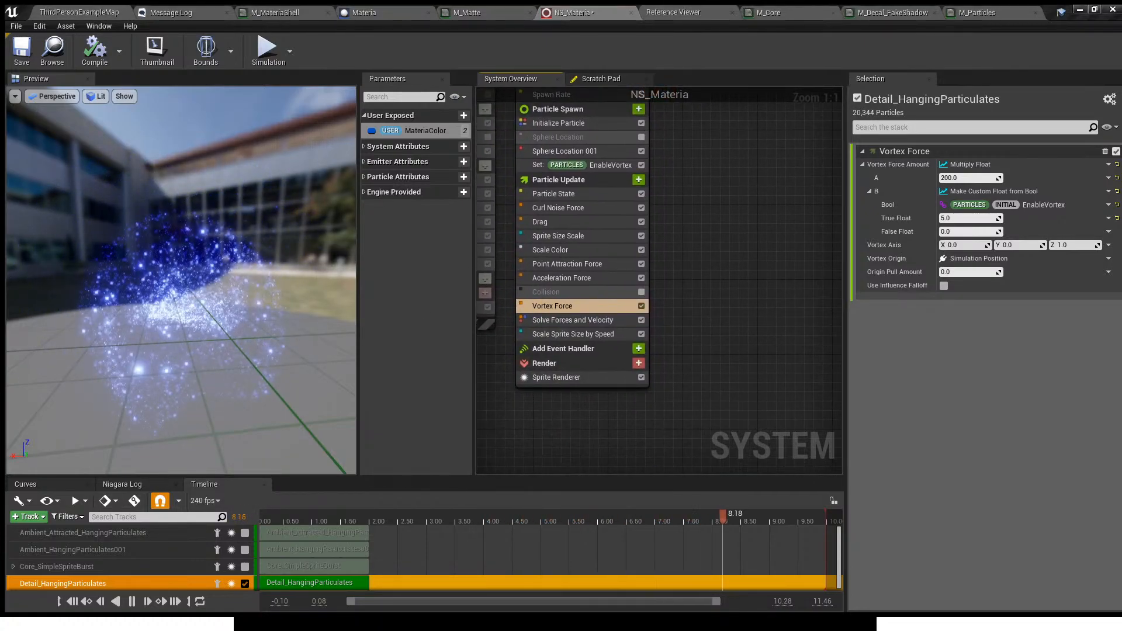
click(943, 286)
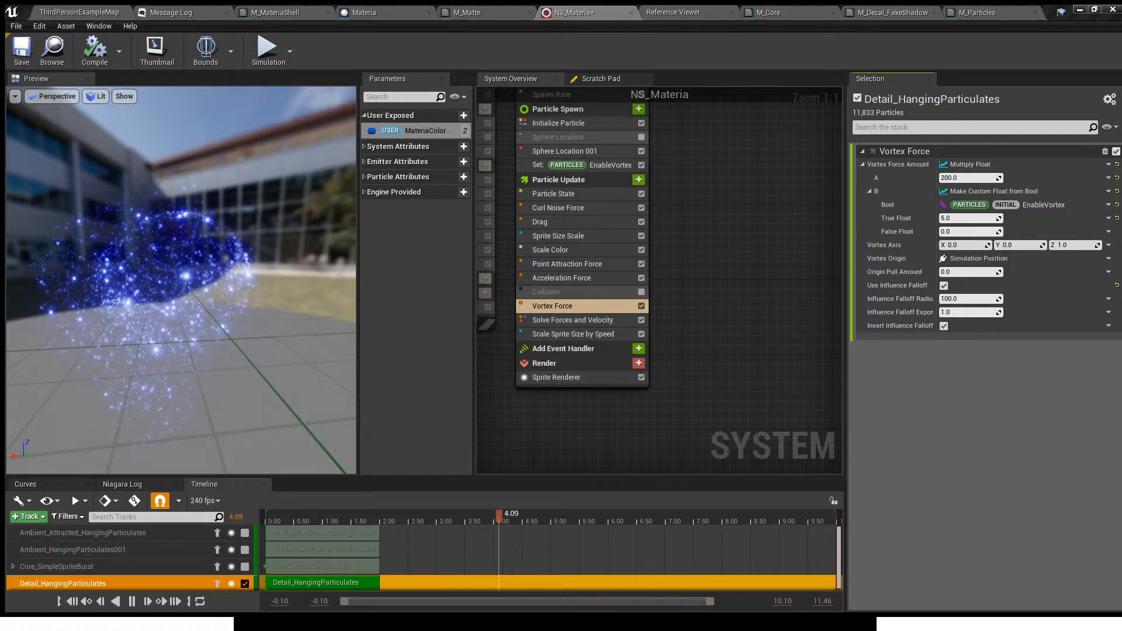
- On the Vortex Force module, set Influence Falloff Radius to 300, Influence Falloff Exponent to 5 and Origin Pull Amount to 1
click(971, 299)
text(300)
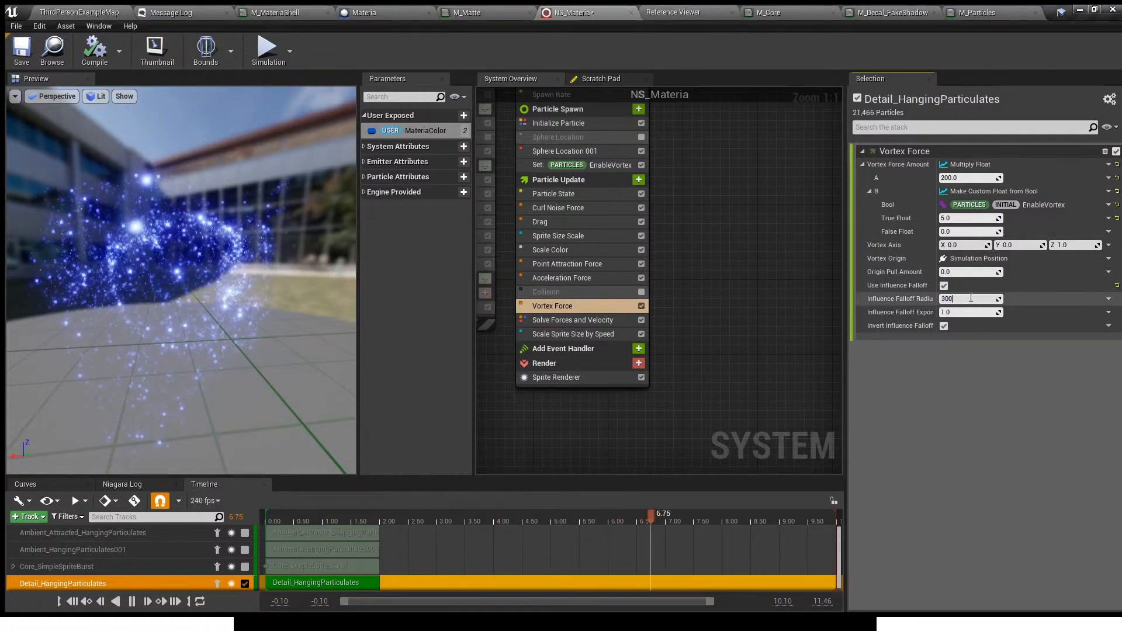
key(Return)
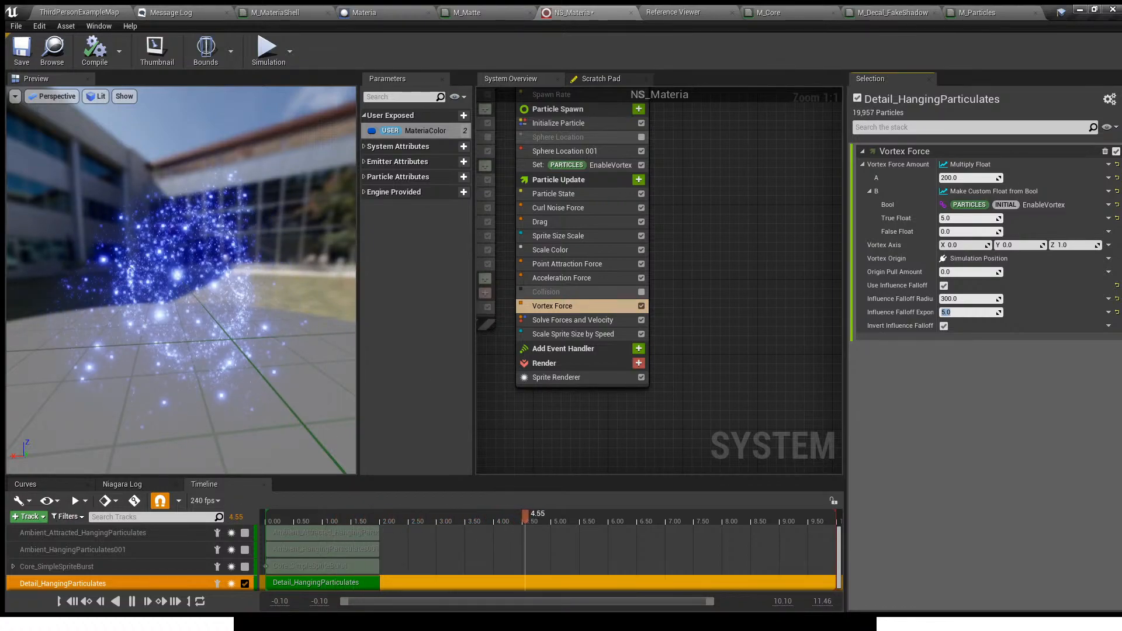
click(947, 272)
text(1)
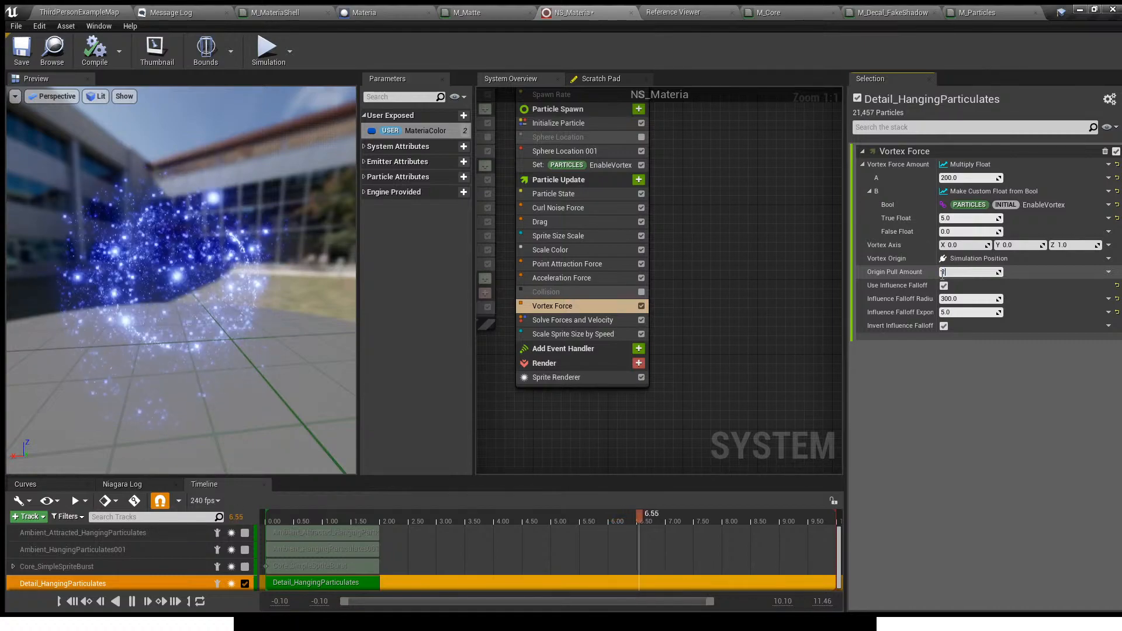
key(Return)
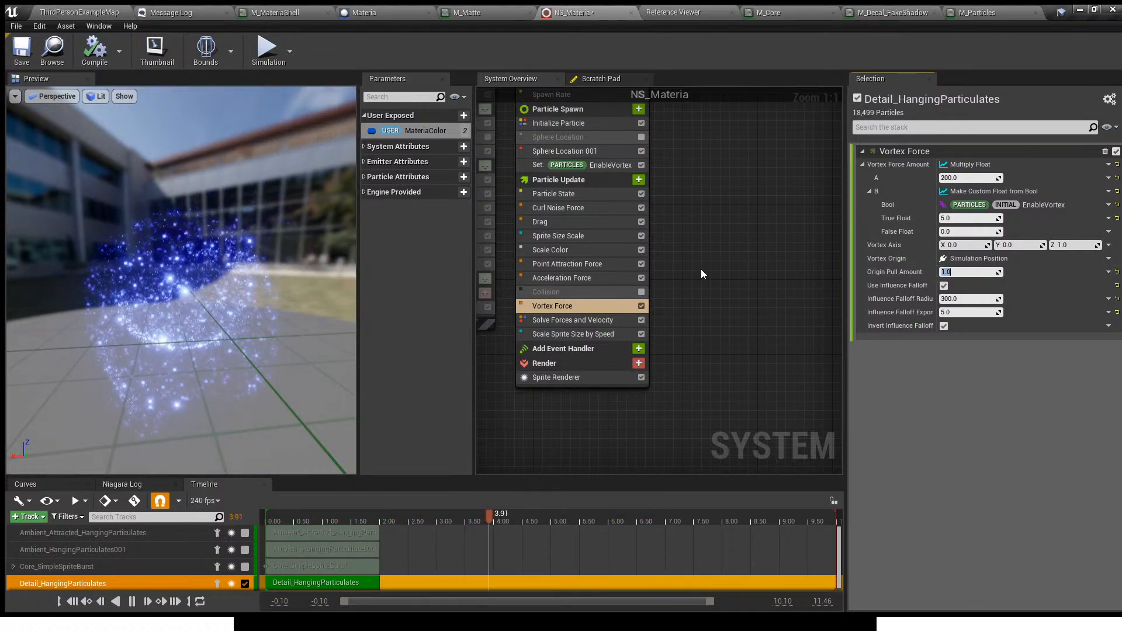
- Try a value of 1000 for A in the Vortex Force Amount and check the orb in the level
click(970, 178)
text(1)
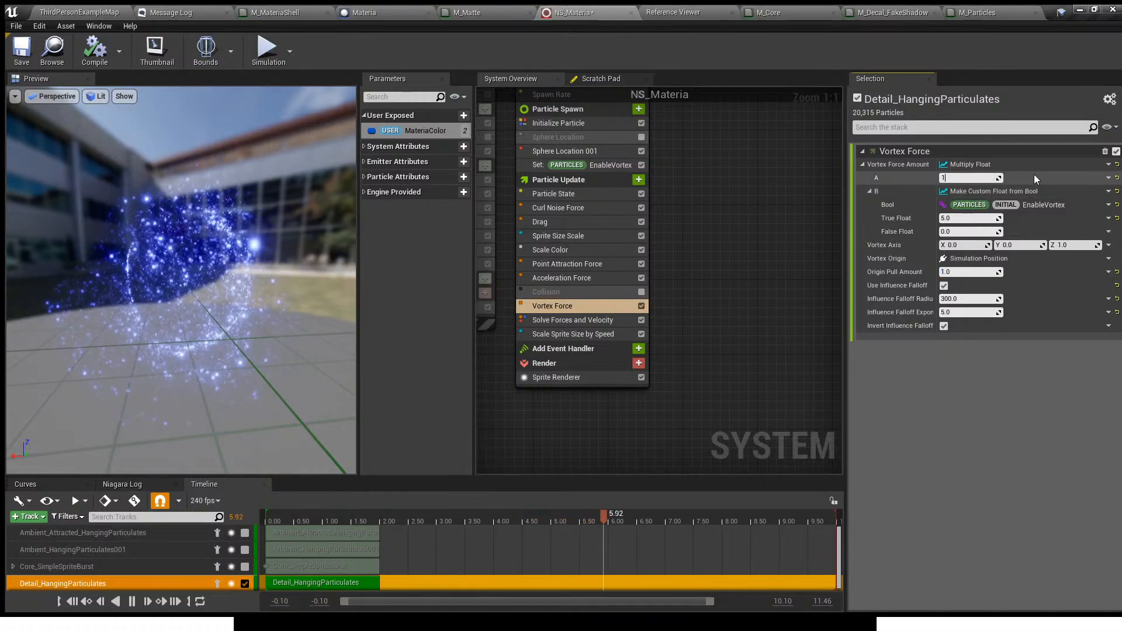
text(000)
key(Return)
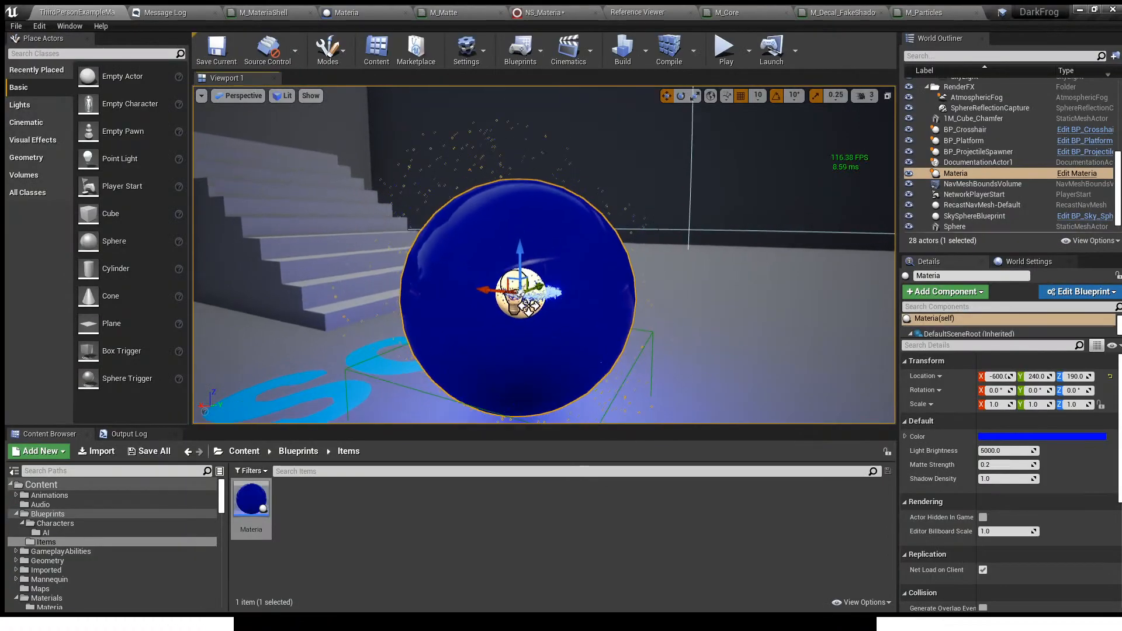
scroll(543, 254, up, 5)
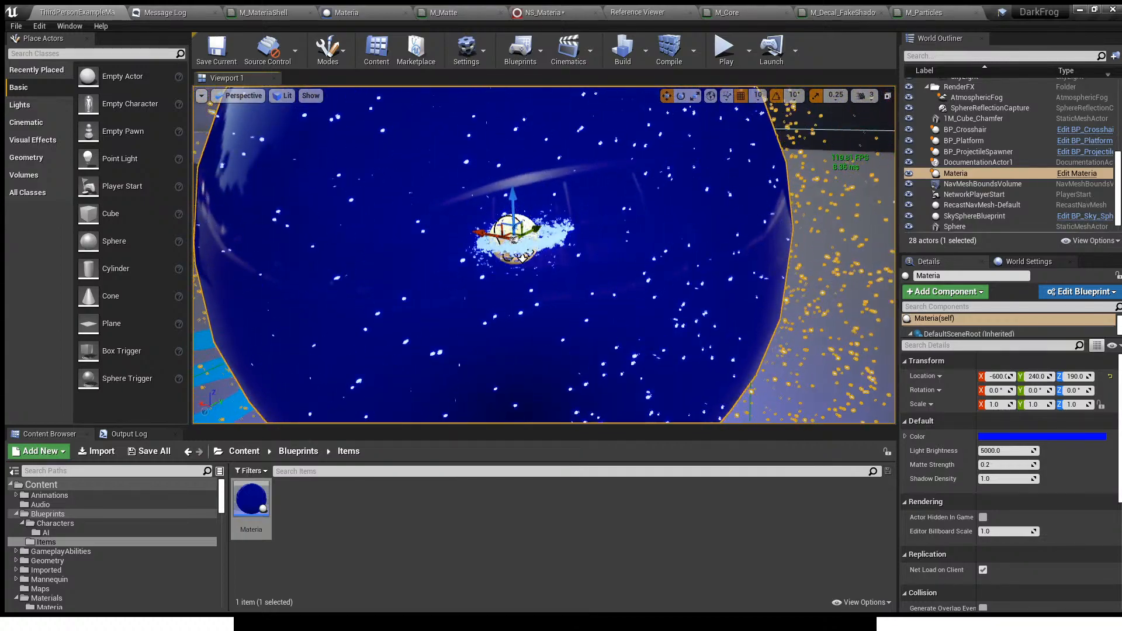
scroll(543, 255, down, 5)
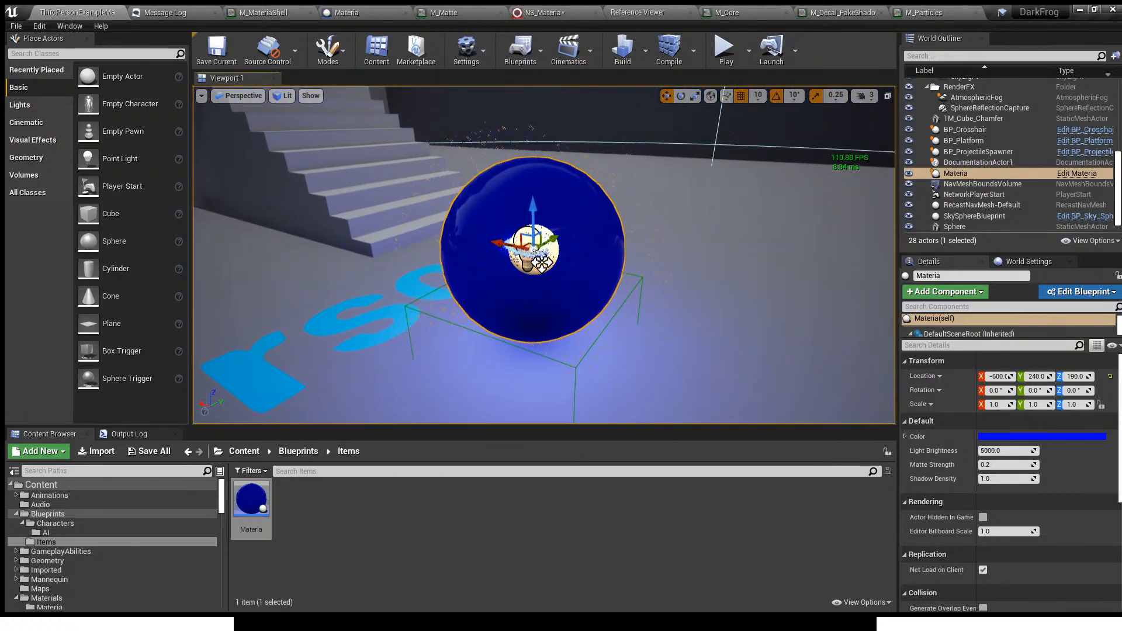
- Return A in the Vortex Force Amount to 200, save NS_Materia, and inspect the orb in the level
click(563, 13)
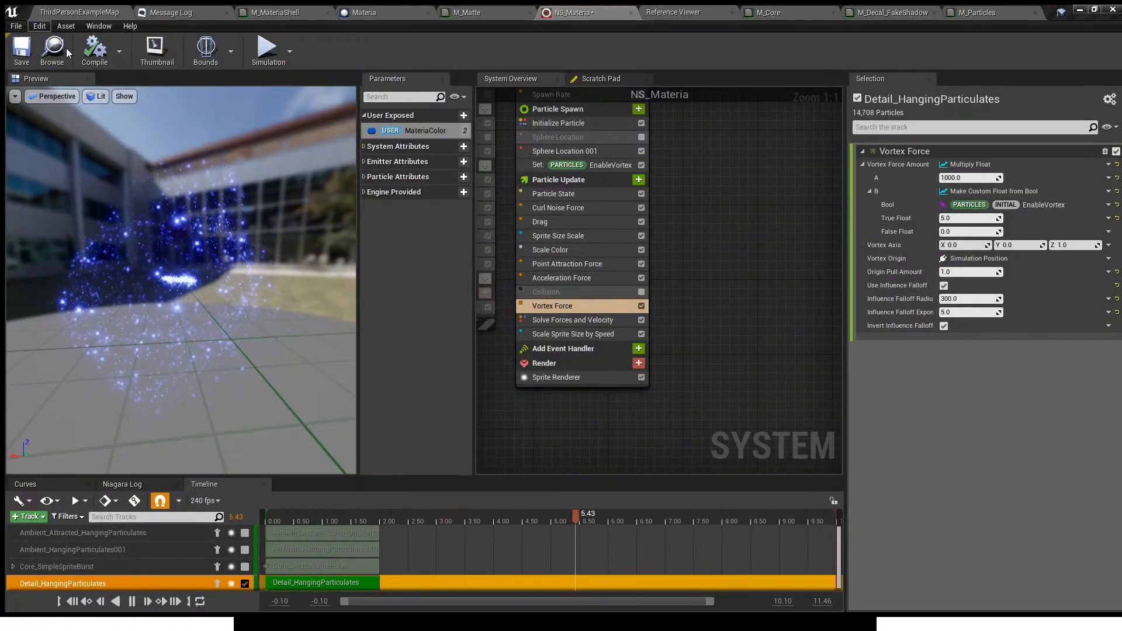
click(21, 60)
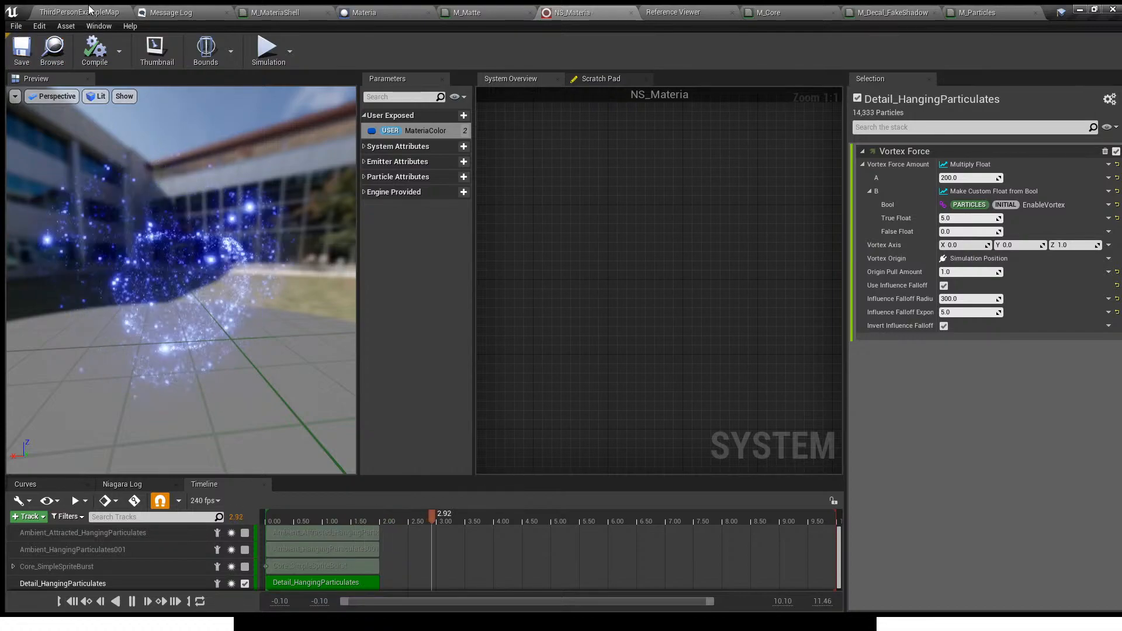
click(88, 11)
scroll(535, 266, up, 7)
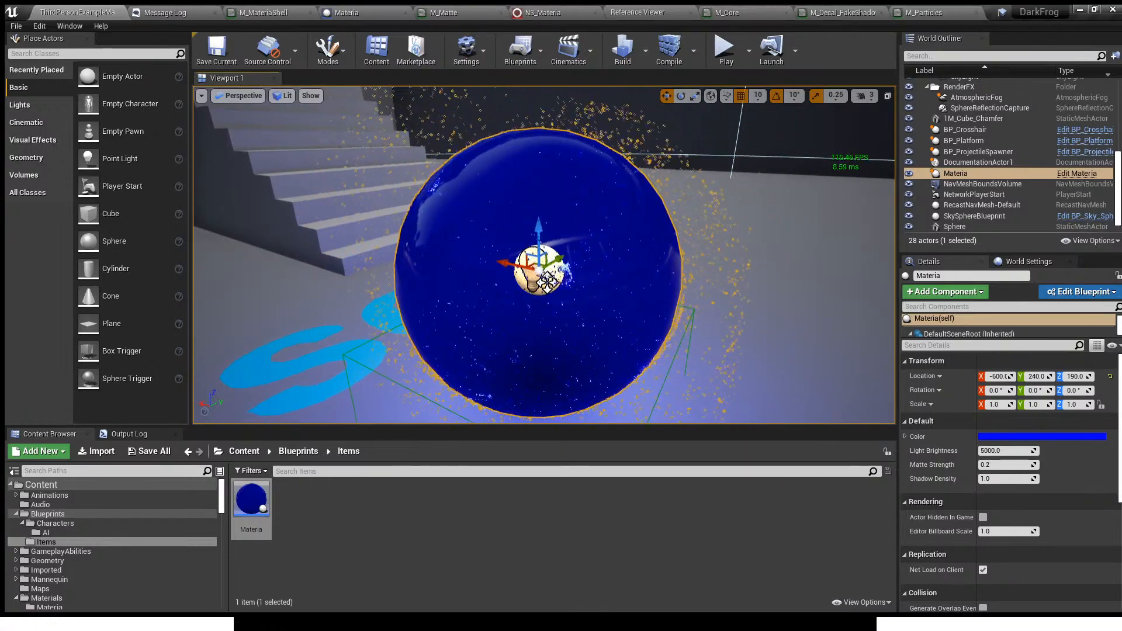
scroll(534, 265, down, 4)
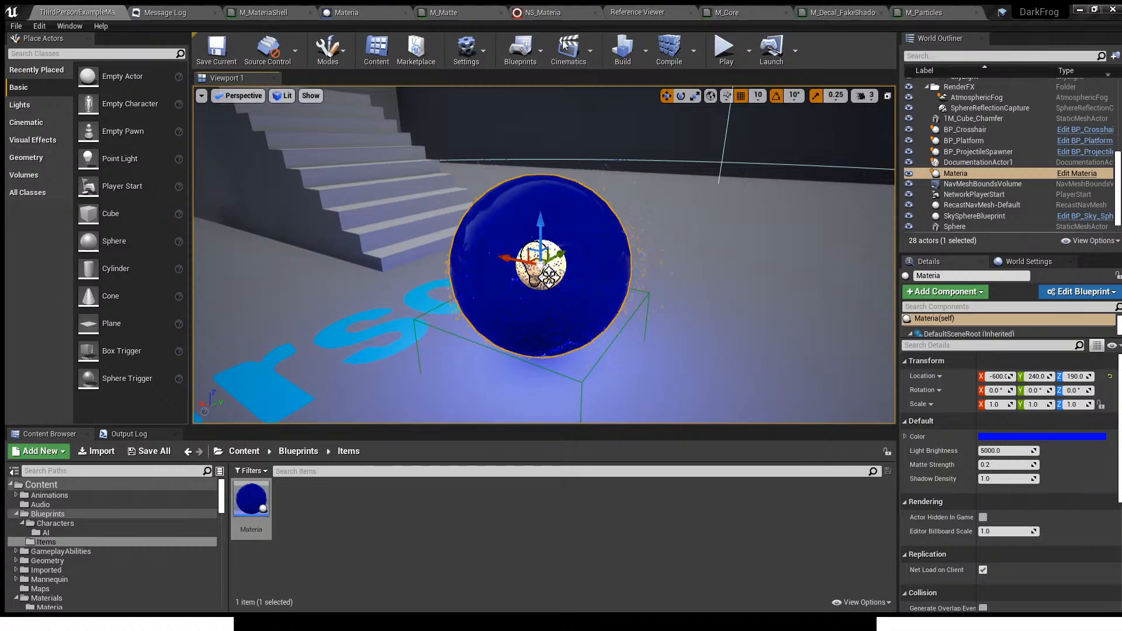
- Try a Z Acceleration of 500 on the Acceleration Force module of Detail_HangingParticulates and save NS_Materia
click(545, 12)
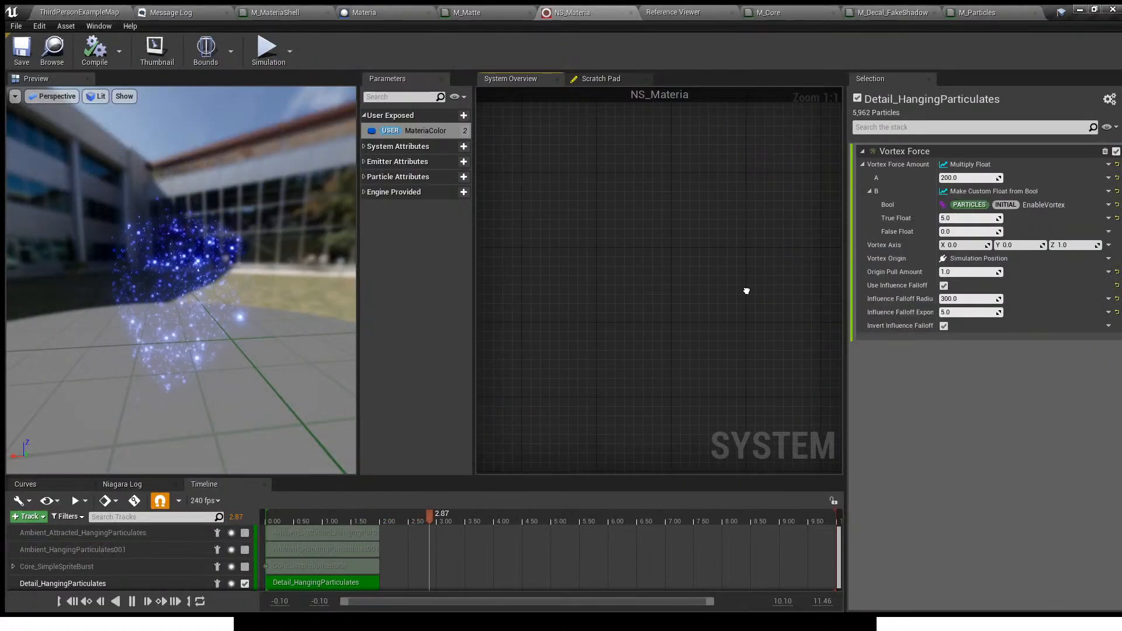
right_drag(709, 363, 641, 330)
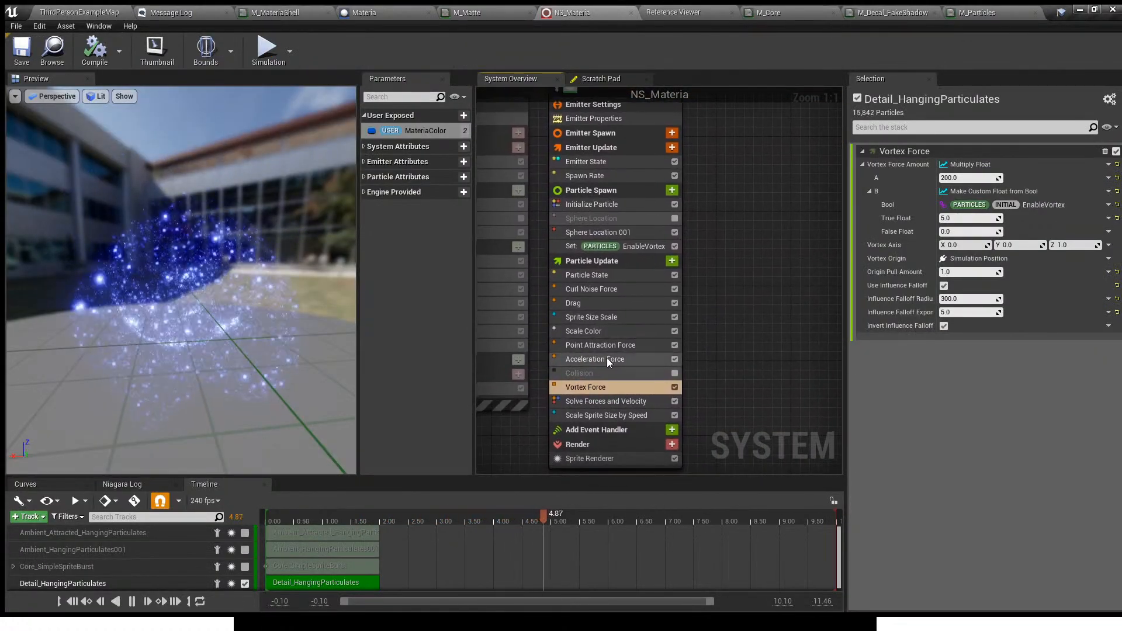
click(606, 358)
text(500)
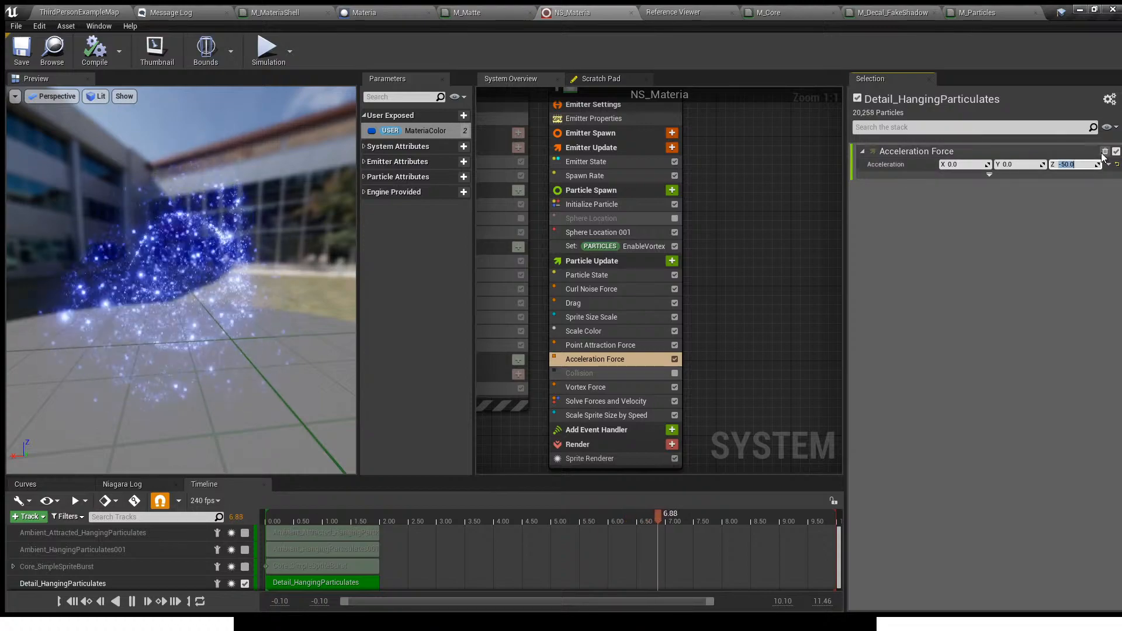
key(Return)
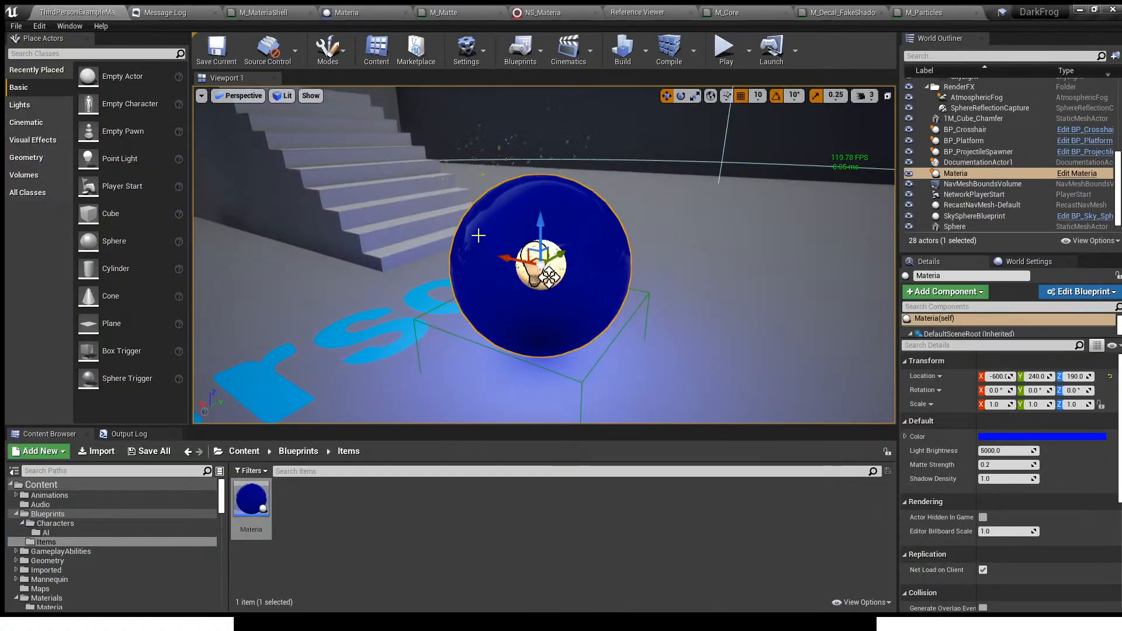
- Deselect the Materia actor in the level and inspect the particles around the orb
mouse_move(478, 236)
right_down()
mouse_move(482, 192)
mouse_move(480, 220)
right_up()
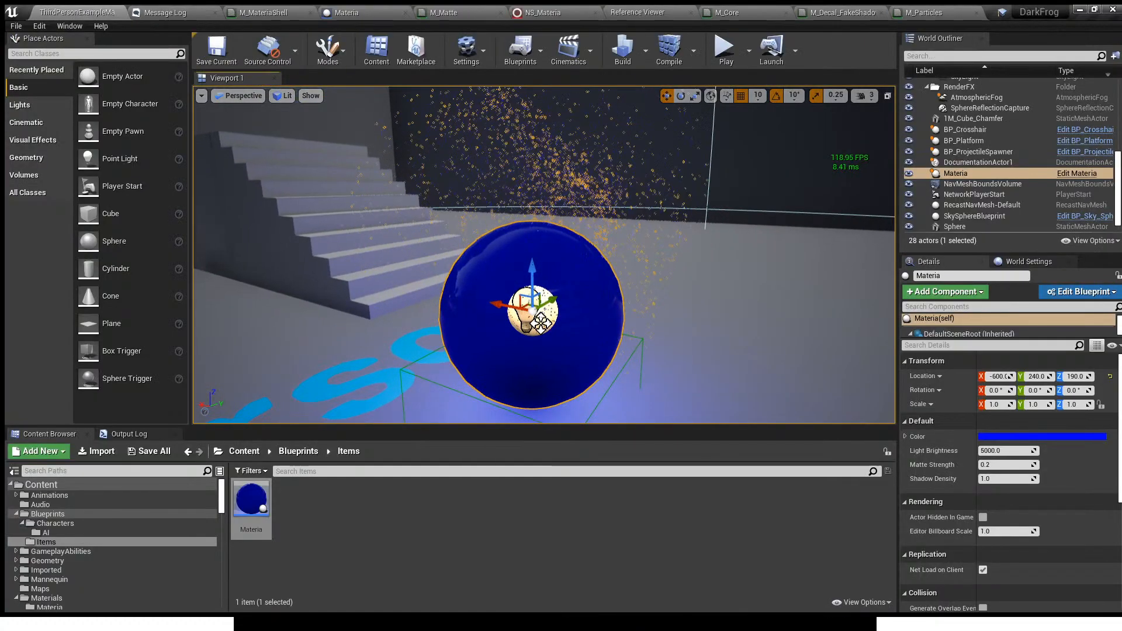
click(819, 296)
key(Escape)
mouse_move(746, 314)
right_down()
mouse_move(748, 231)
mouse_move(750, 307)
right_up()
- Set the Z Acceleration of the Acceleration Force module to 50 and check the orb in the level
click(552, 13)
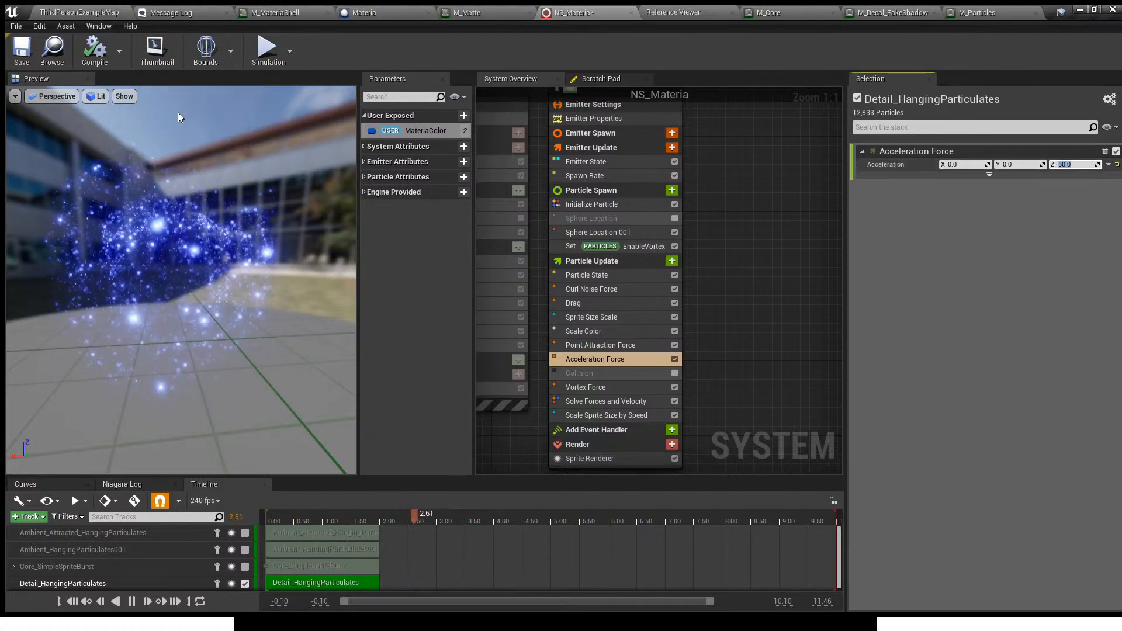
click(82, 10)
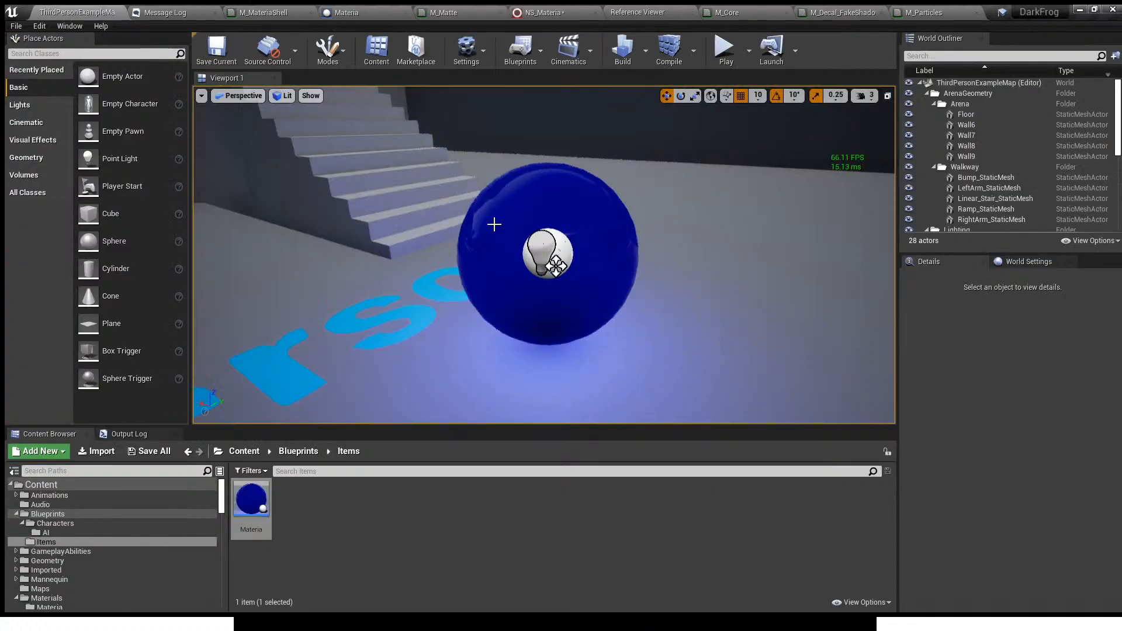
mouse_move(553, 350)
right_down()
mouse_move(551, 304)
mouse_move(563, 353)
right_up()
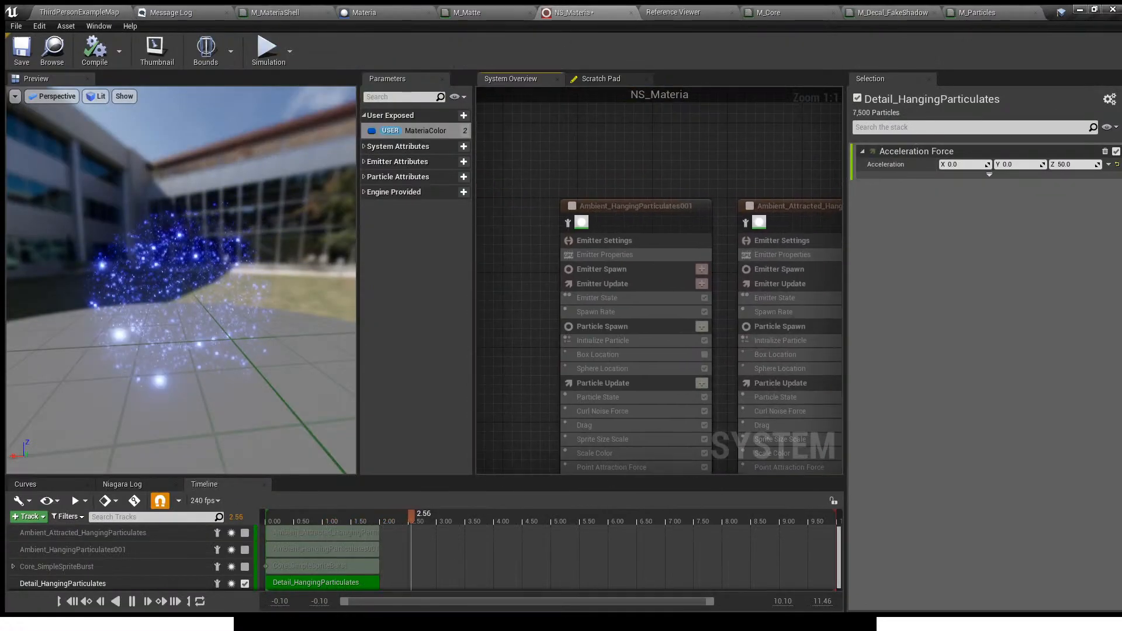
- Enable the Ambient_HangingParticulates001 and Core_SimpleSpriteBurst emitters alongside Detail_HangingParticulates
right_drag(619, 277, 673, 288)
click(626, 218)
right_drag(566, 184, 799, 199)
click(651, 228)
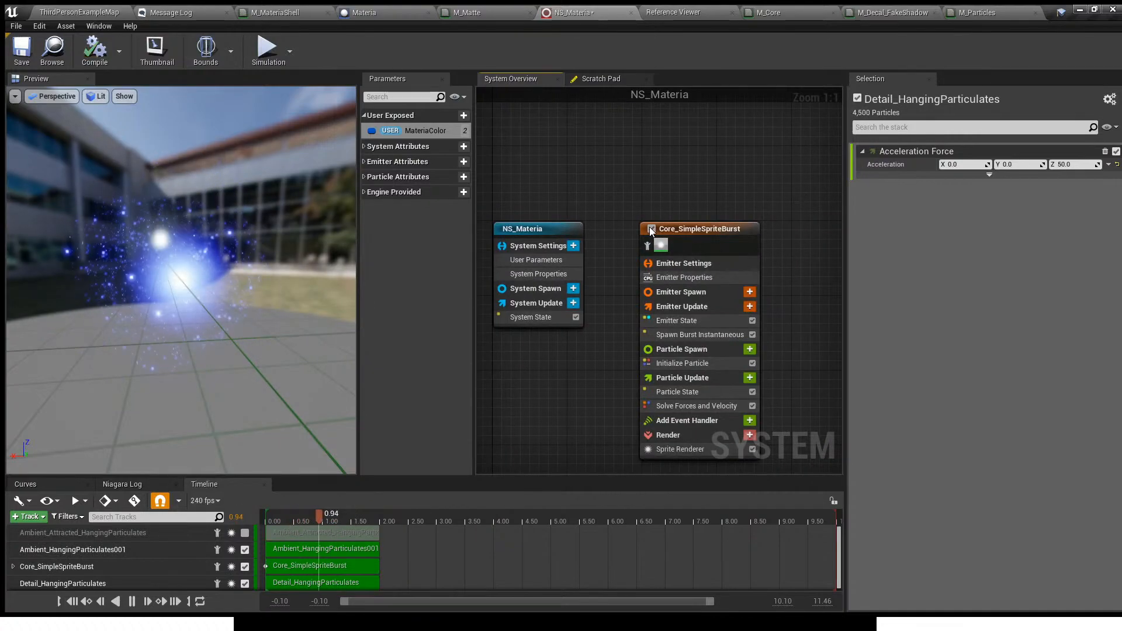
right_drag(724, 179, 494, 177)
- Examine the orb's core glow and particles in the level from near and far, with the frame rate display on
click(72, 12)
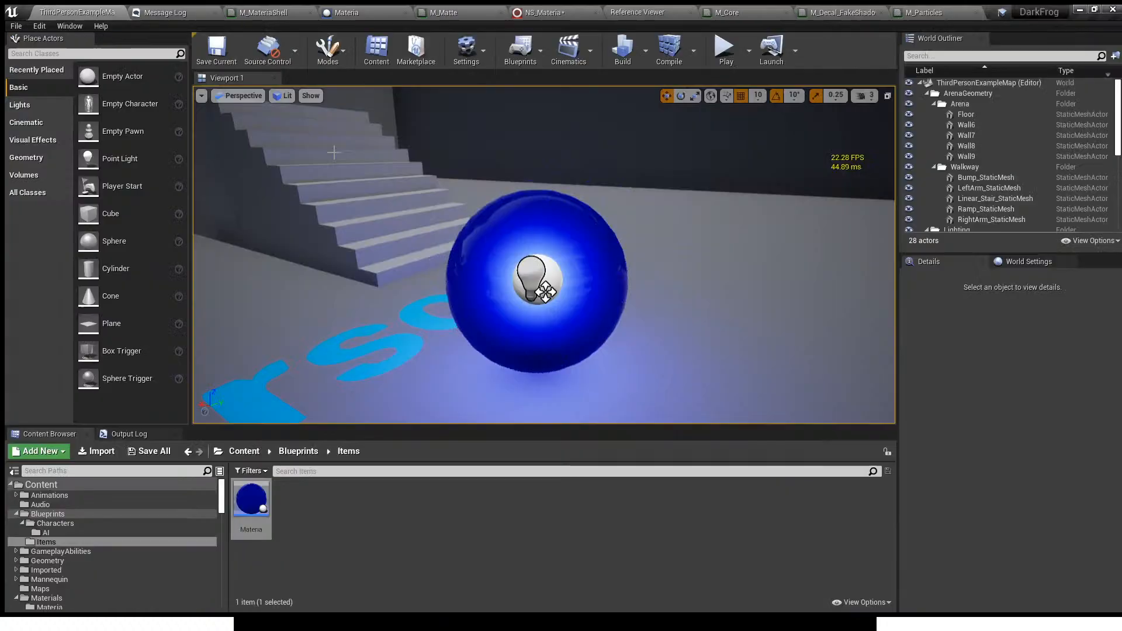
mouse_move(460, 248)
right_down()
mouse_move(456, 235)
mouse_move(471, 246)
mouse_move(456, 250)
mouse_move(456, 234)
mouse_move(433, 276)
mouse_move(447, 240)
right_up()
key(w)
key(s)
key(s)
key(w)
key(w)
key(s)
key(w)
key(s)
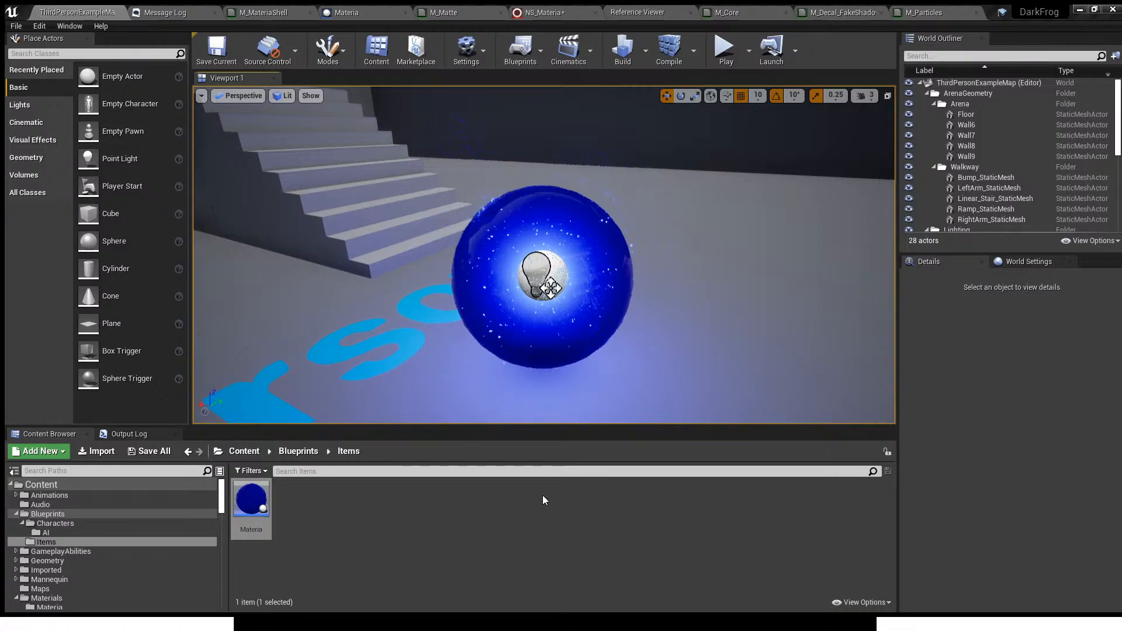
mouse_move(561, 339)
right_down()
mouse_move(614, 295)
mouse_move(582, 334)
right_up()
key(w)
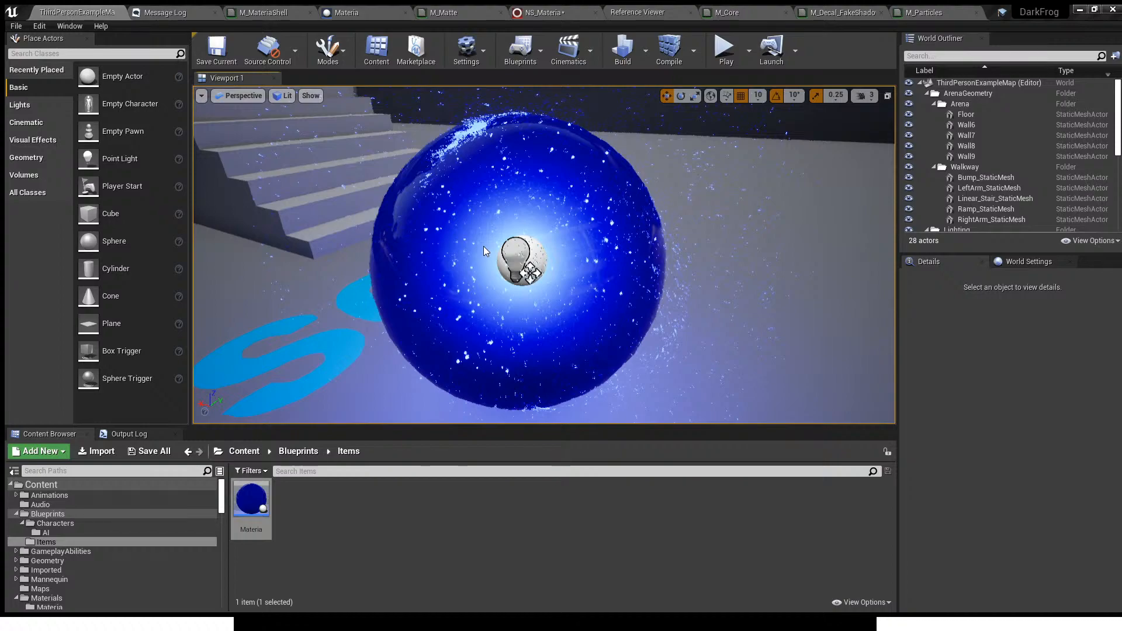
key(ctrl+shift+h)
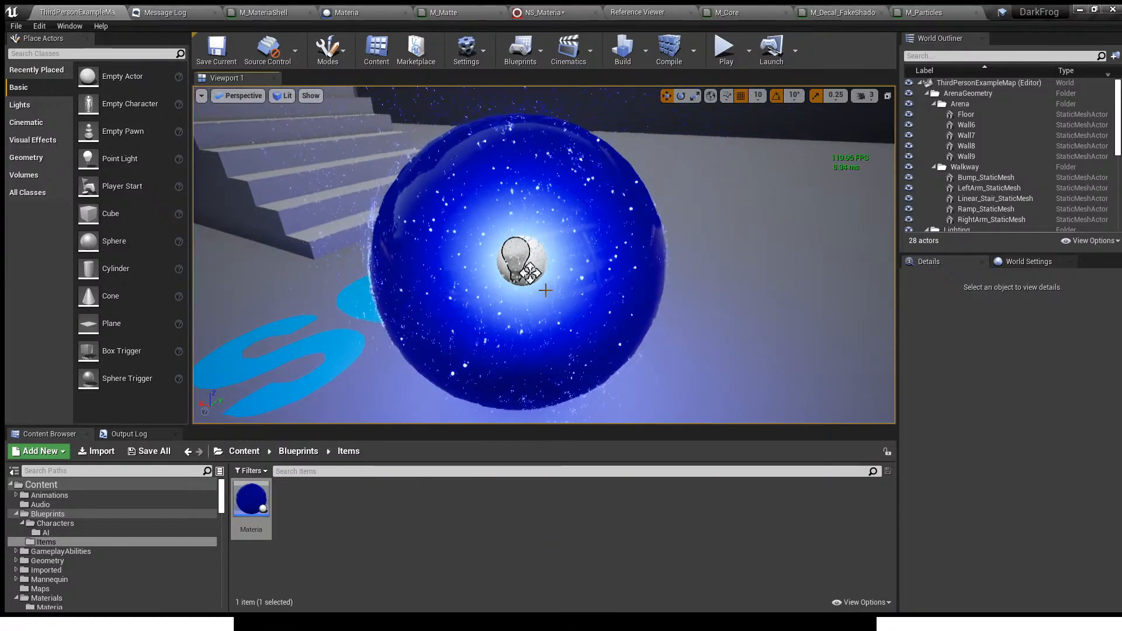
right_drag(545, 290, 551, 274)
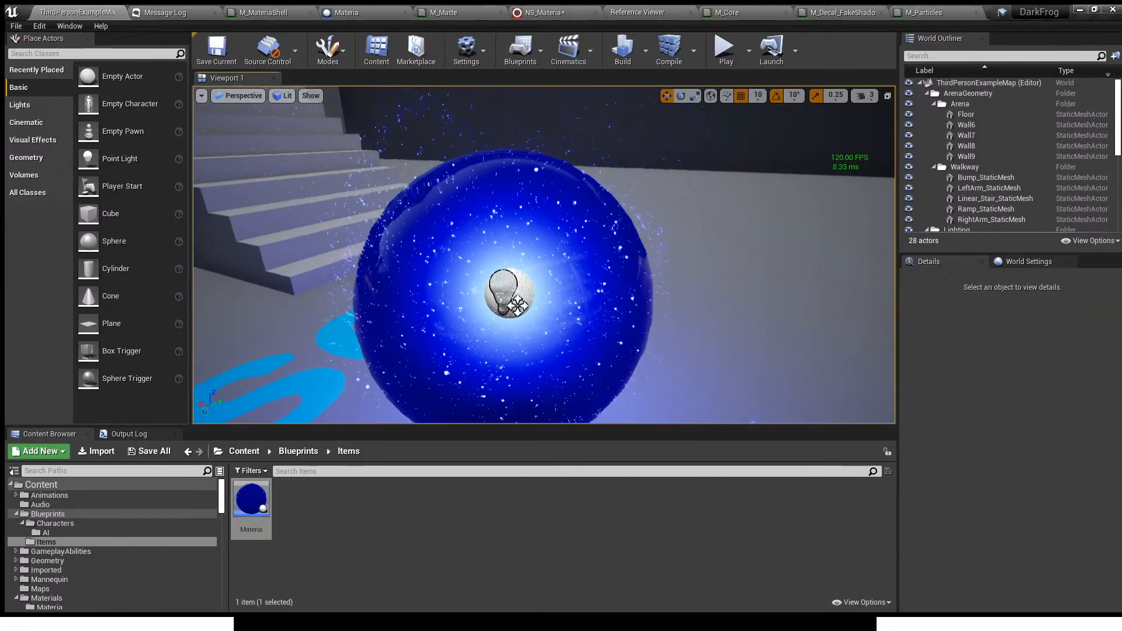
- In NS_Materia, disable Ambient_HangingParticulates001 and enable Ambient_Attracted_HangingParticulates in its place
click(543, 12)
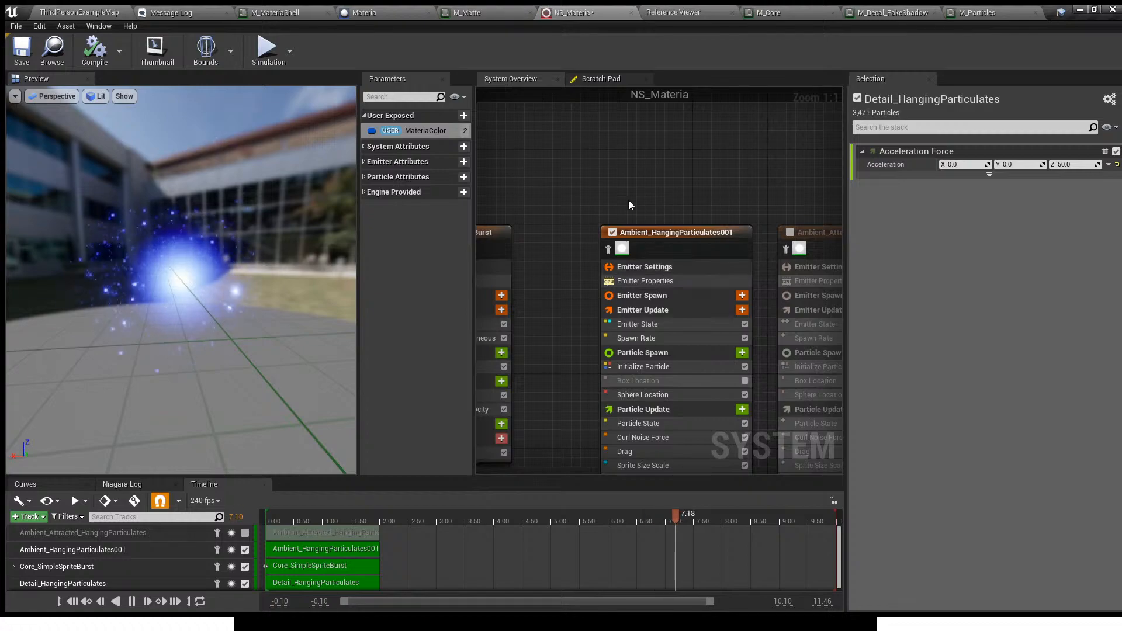
right_drag(652, 207, 565, 205)
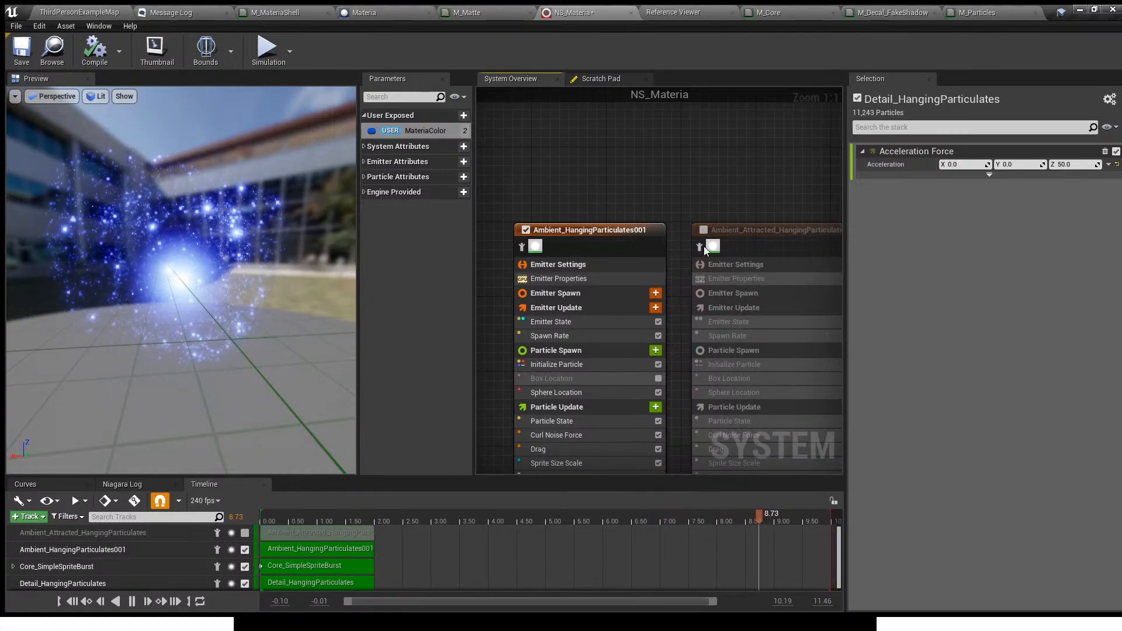
click(702, 230)
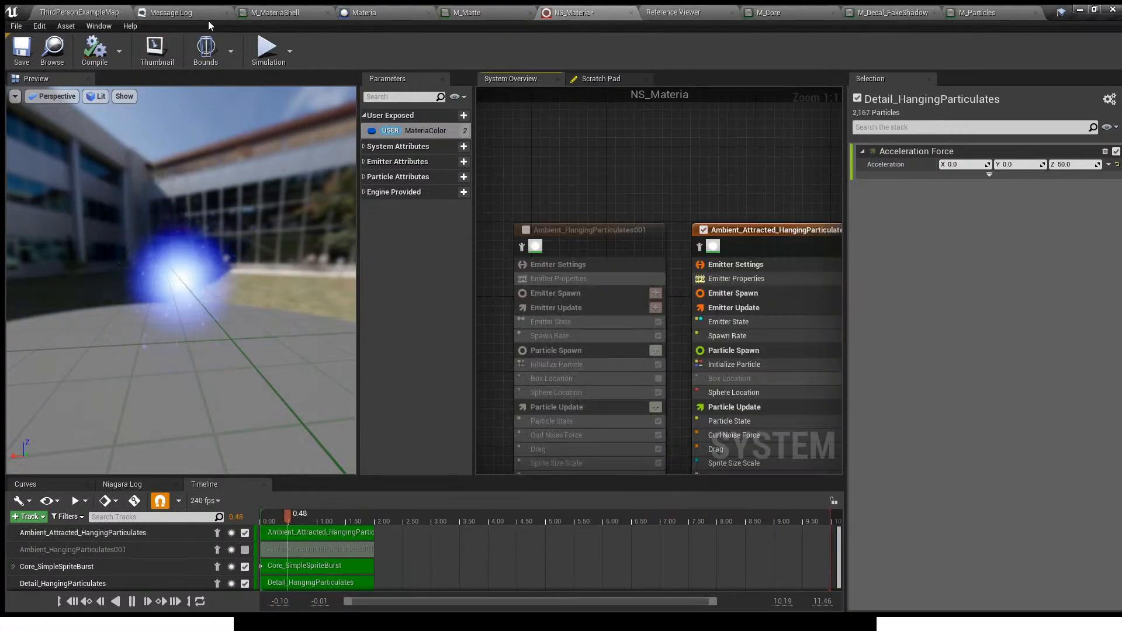
- Inspect the orb with its attracted particles in the level from near and far, and return to NS_Materia
click(85, 14)
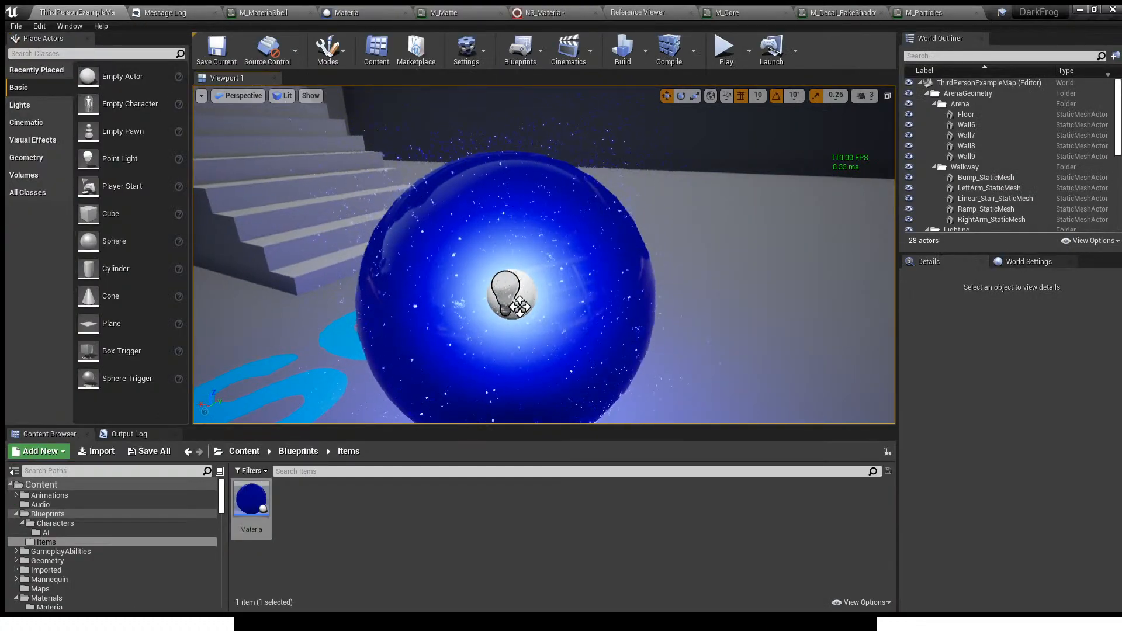
scroll(520, 307, down, 6)
scroll(533, 287, up, 4)
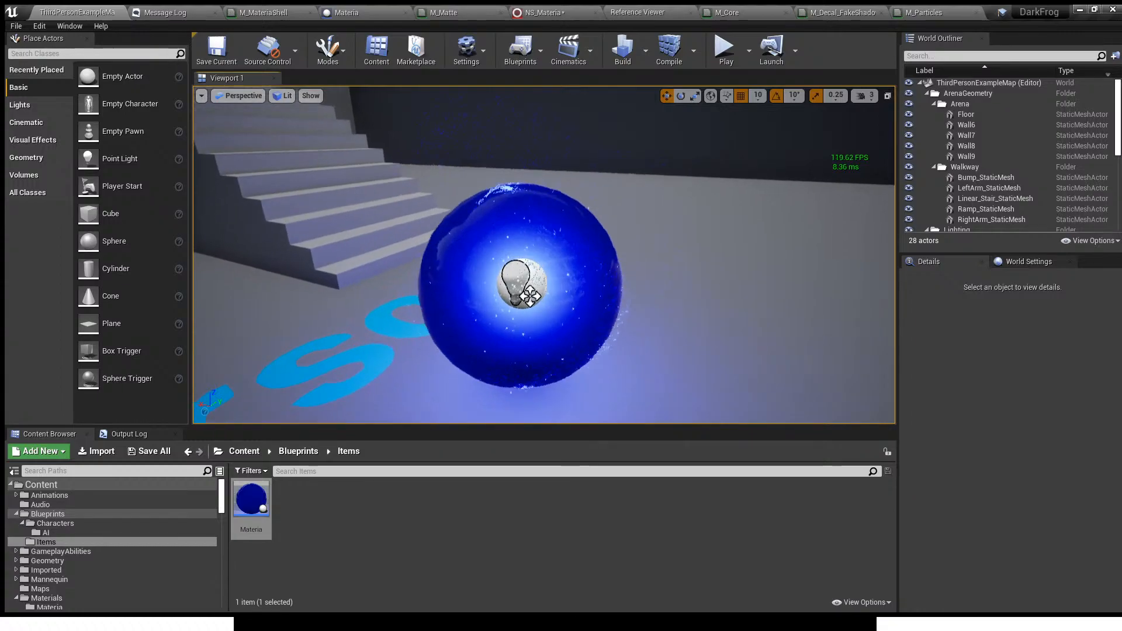
scroll(530, 297, up, 1)
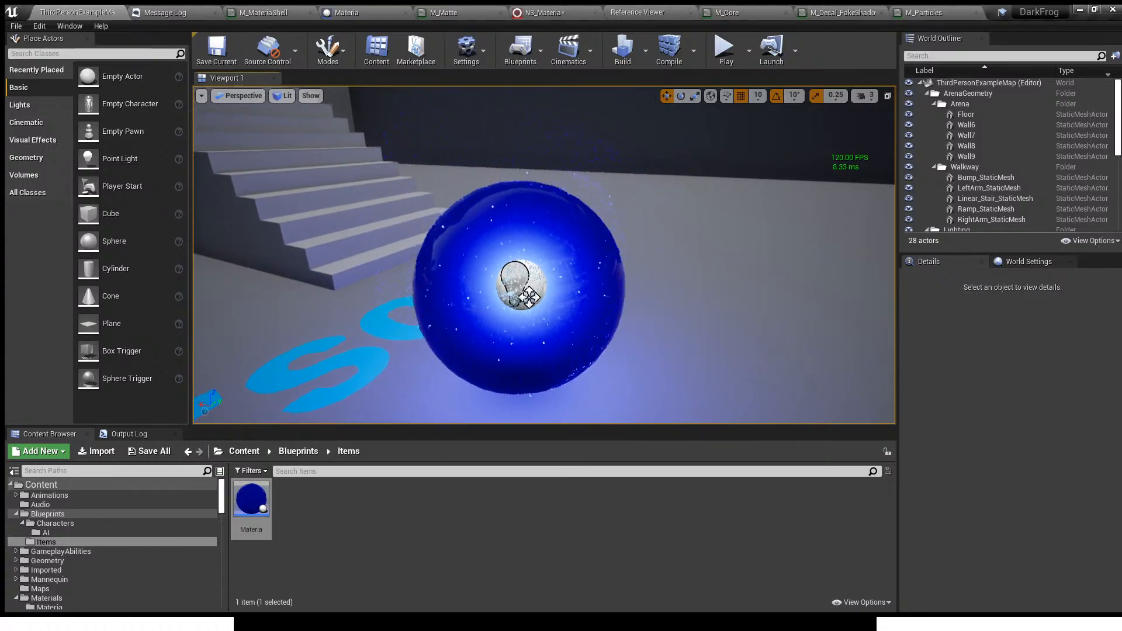
scroll(526, 298, up, 5)
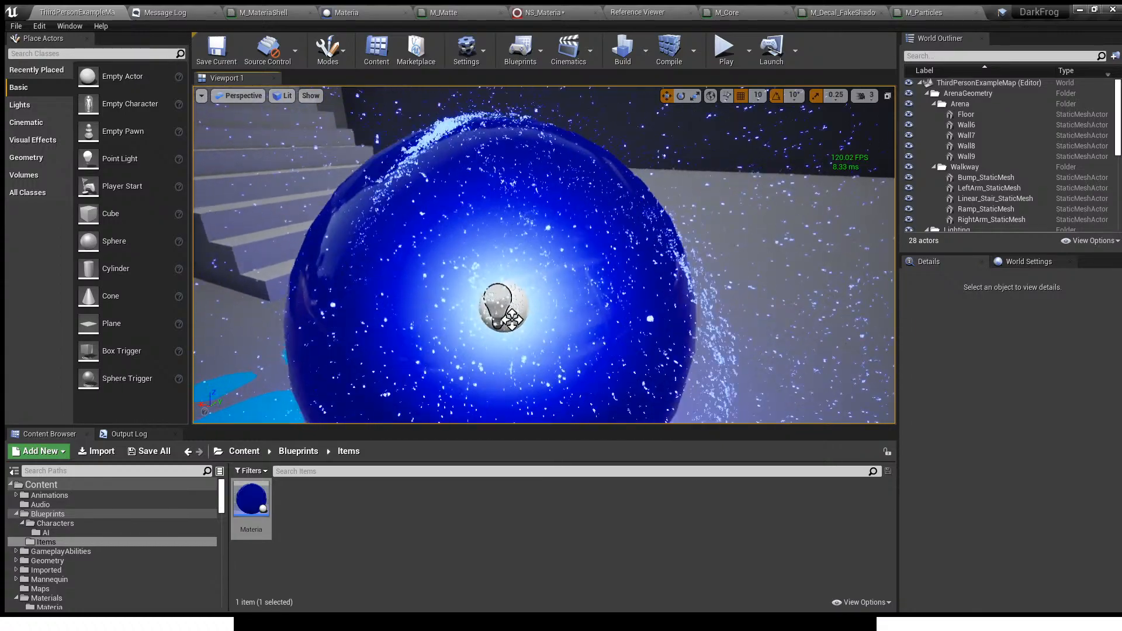
scroll(514, 304, down, 5)
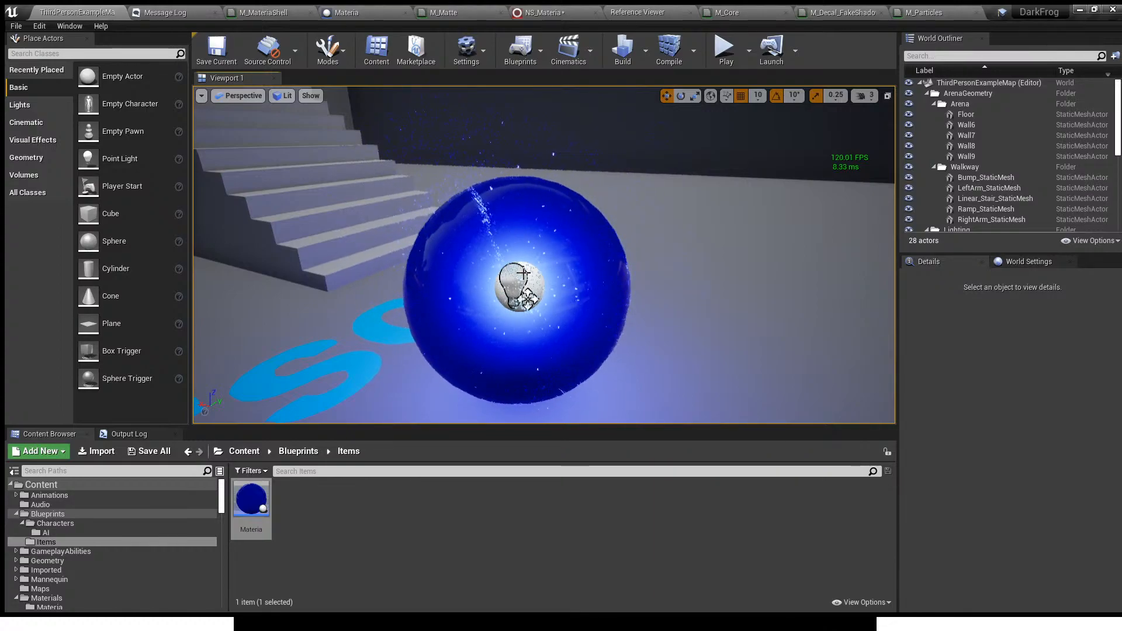
click(388, 12)
click(592, 14)
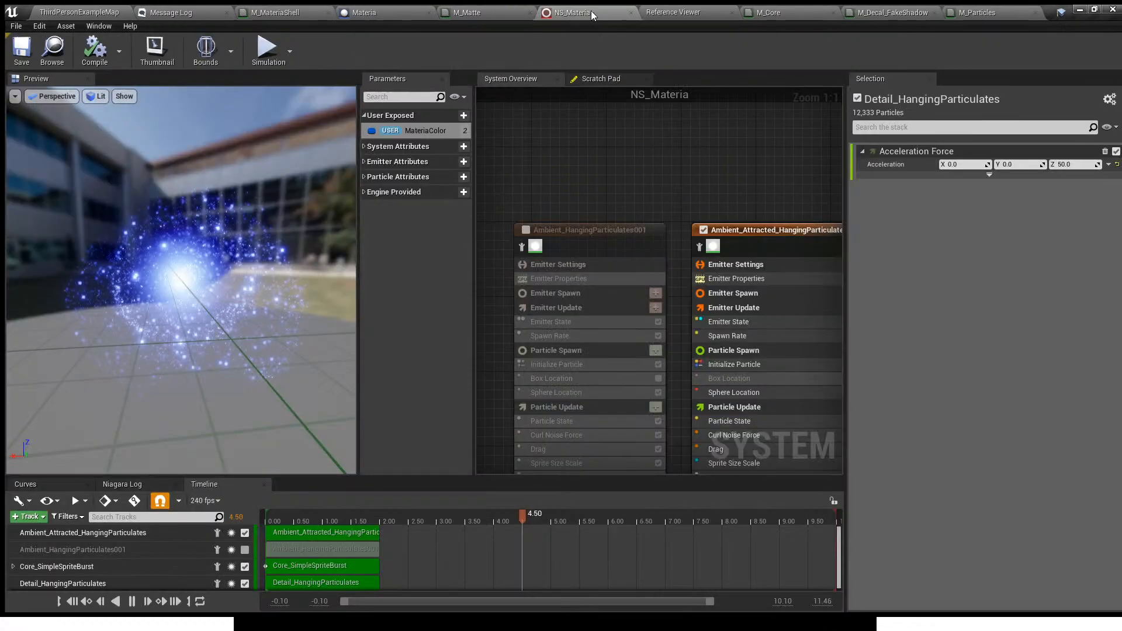
- In NS_Materia, enable Ambient_HangingParticulates001 and disable the Ambient_Attracted_HangingParticulates and Detail_HangingParticulates emitters
right_drag(594, 188, 485, 185)
click(687, 227)
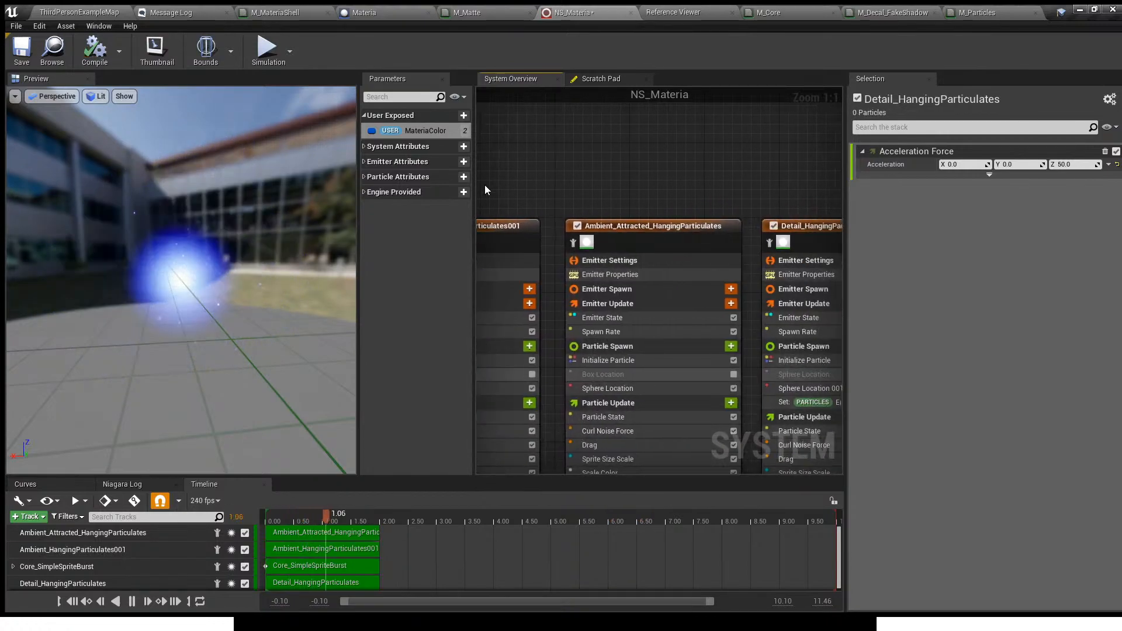
click(577, 226)
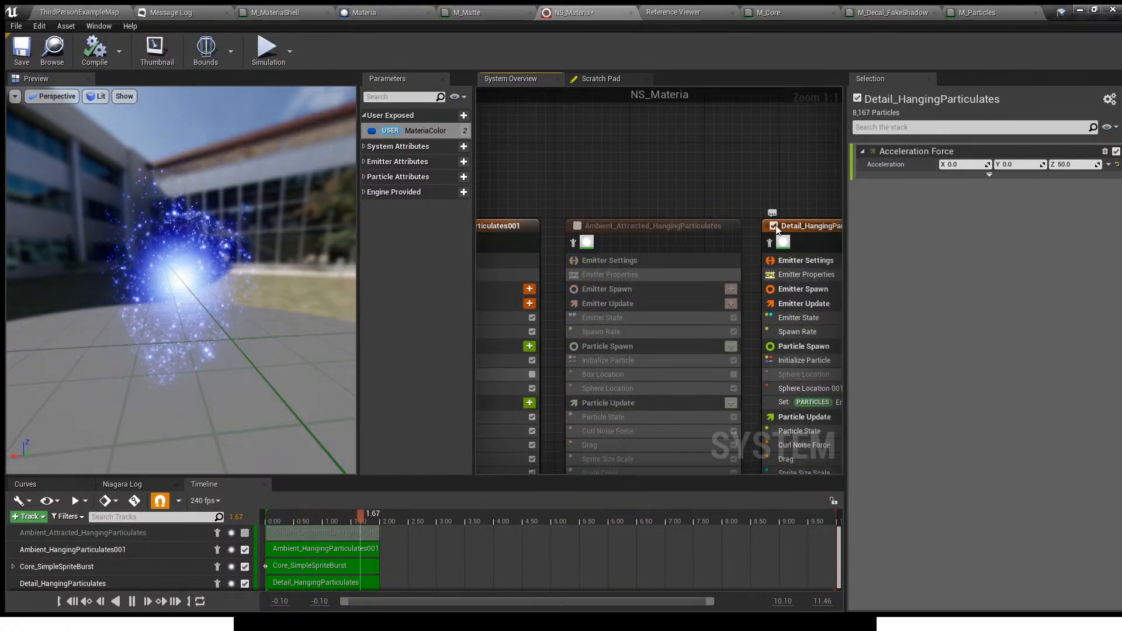
click(774, 226)
- Inspect the orb with the changed emitter combination in the level, moving from close up to far away
click(91, 10)
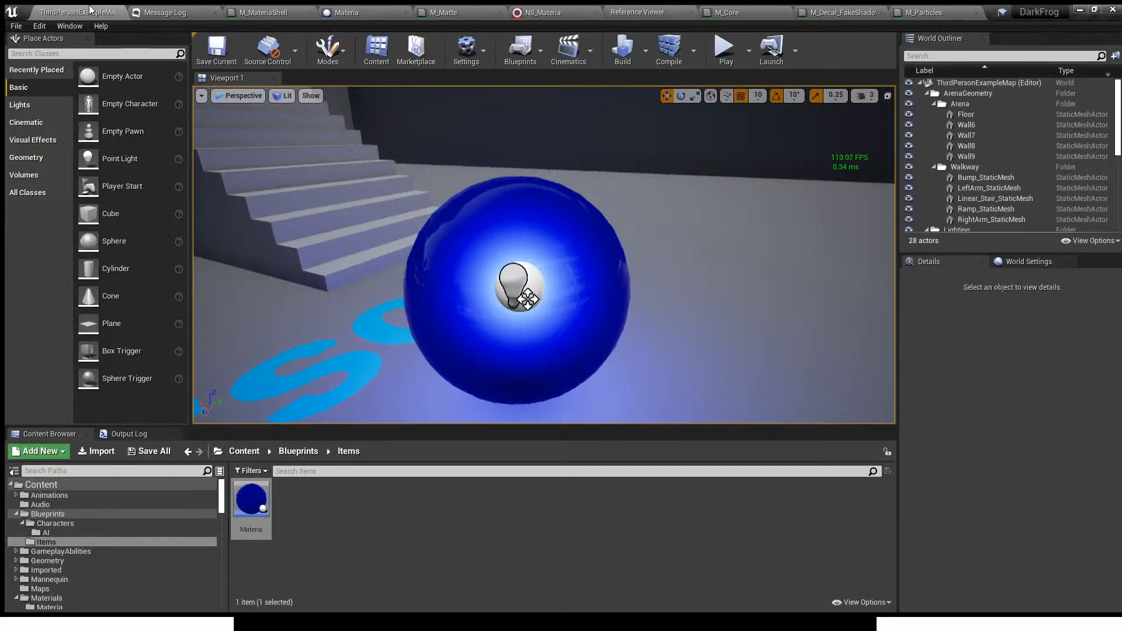
key(w)
mouse_move(525, 257)
right_down()
mouse_move(542, 260)
mouse_move(529, 253)
right_up()
key(s)
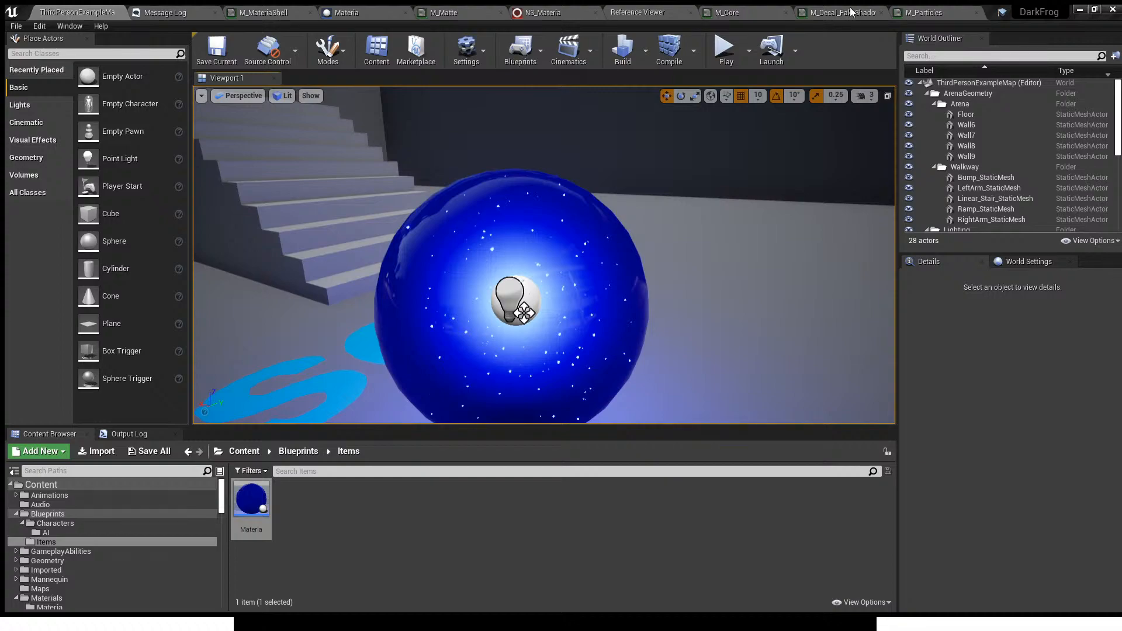
right_drag(631, 318, 607, 358)
key(w)
key(s)
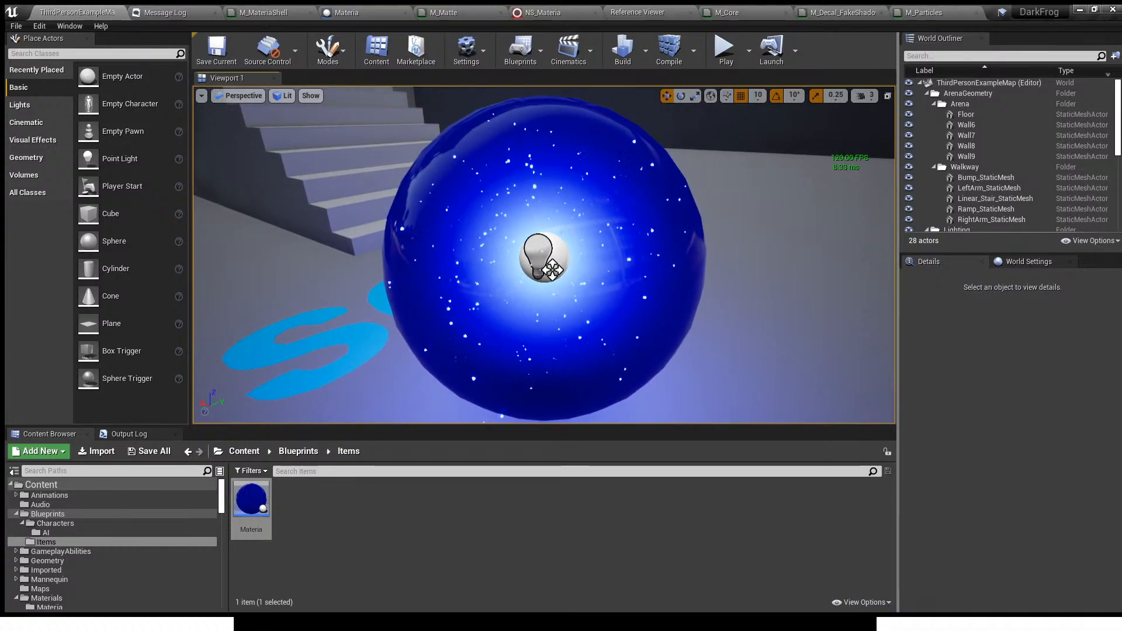
key(s)
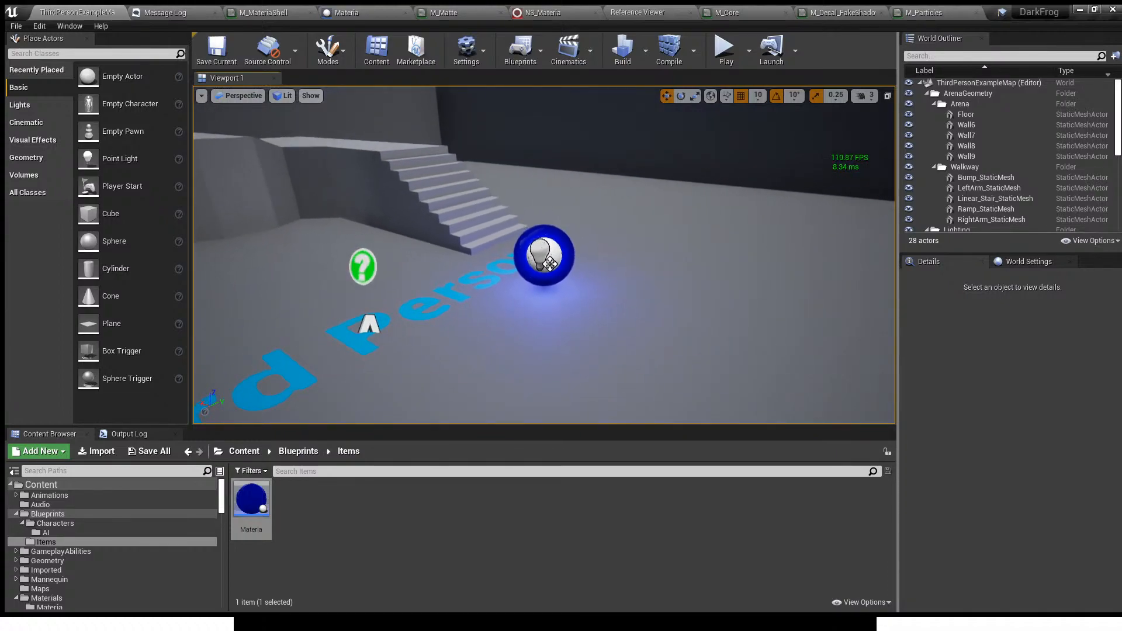
- Play the level full screen and walk the character up to the orb to examine its glow and particles
click(723, 50)
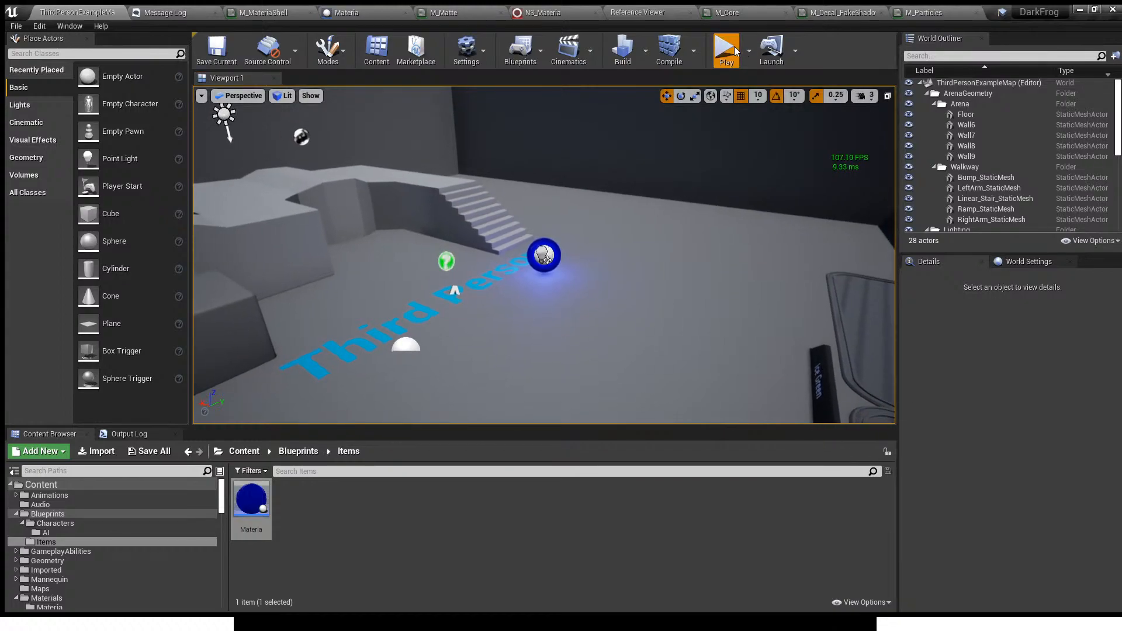
key(F11)
click(565, 308)
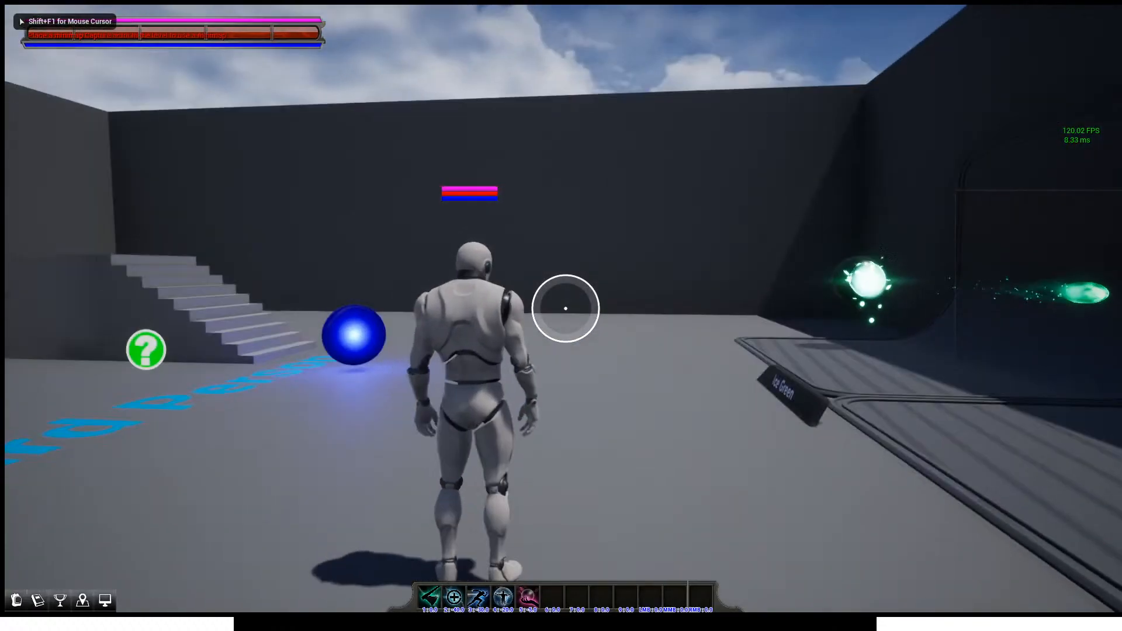
key(w)
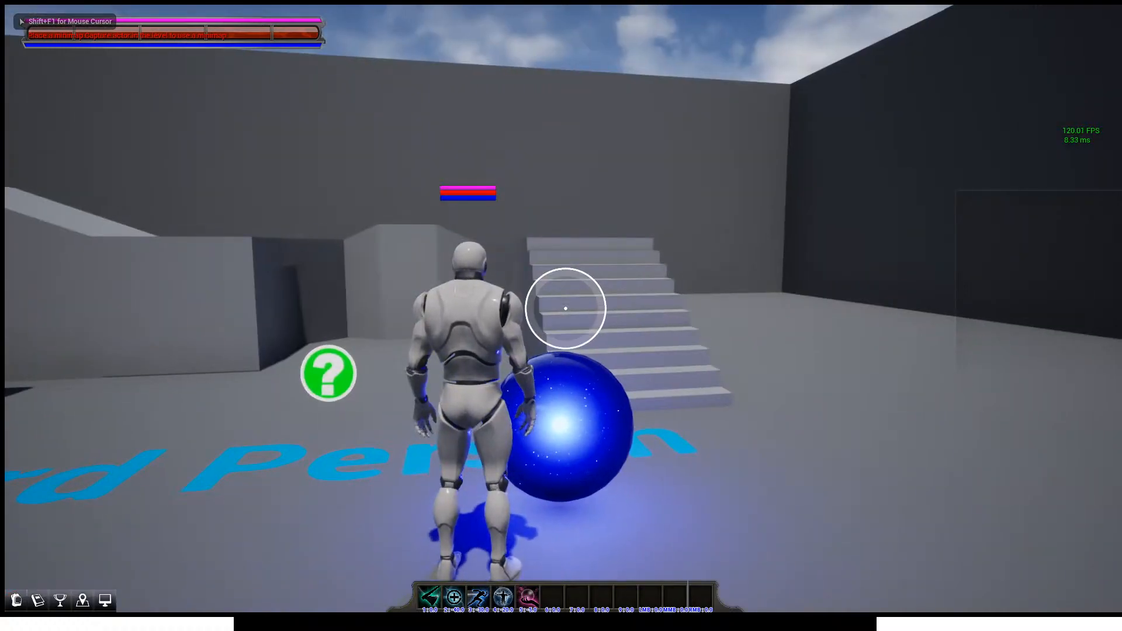
key(w)
key(a)
key(d)
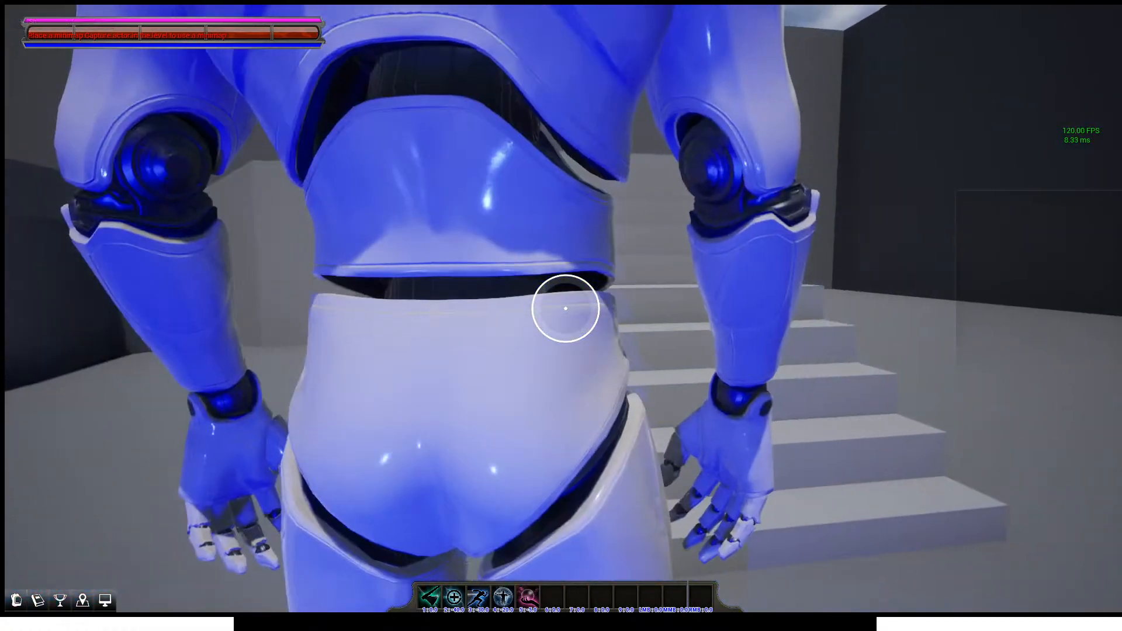
key(d)
key(s)
key(w)
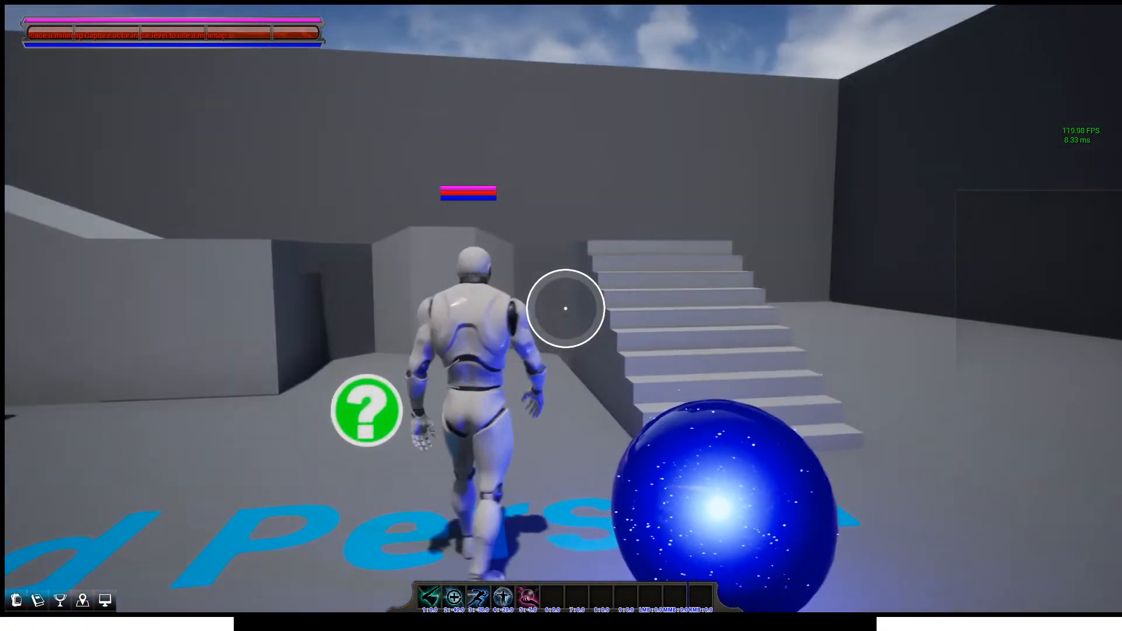
- Run the character across the raised platforms and around the arena, comparing the orb's look from far and near
key(w)
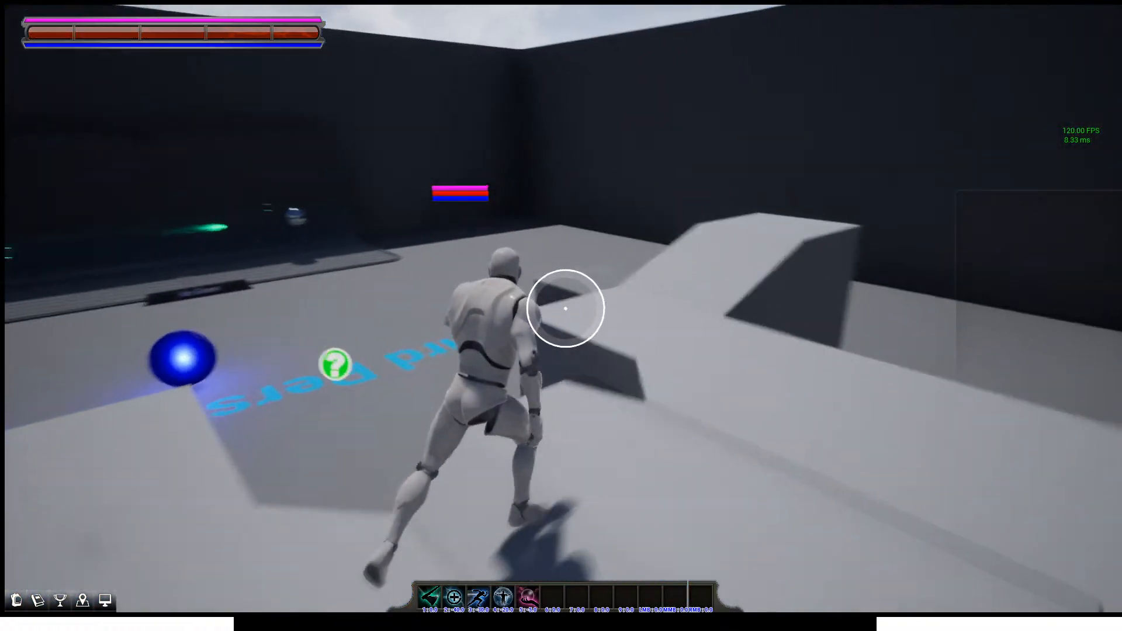
key(w)
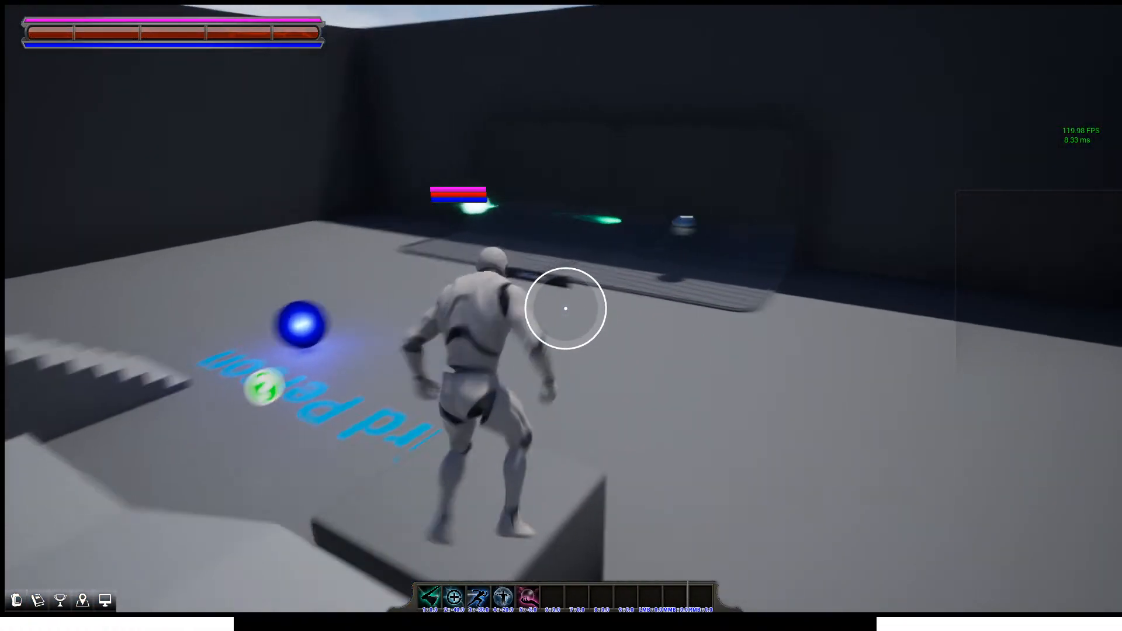
key(w)
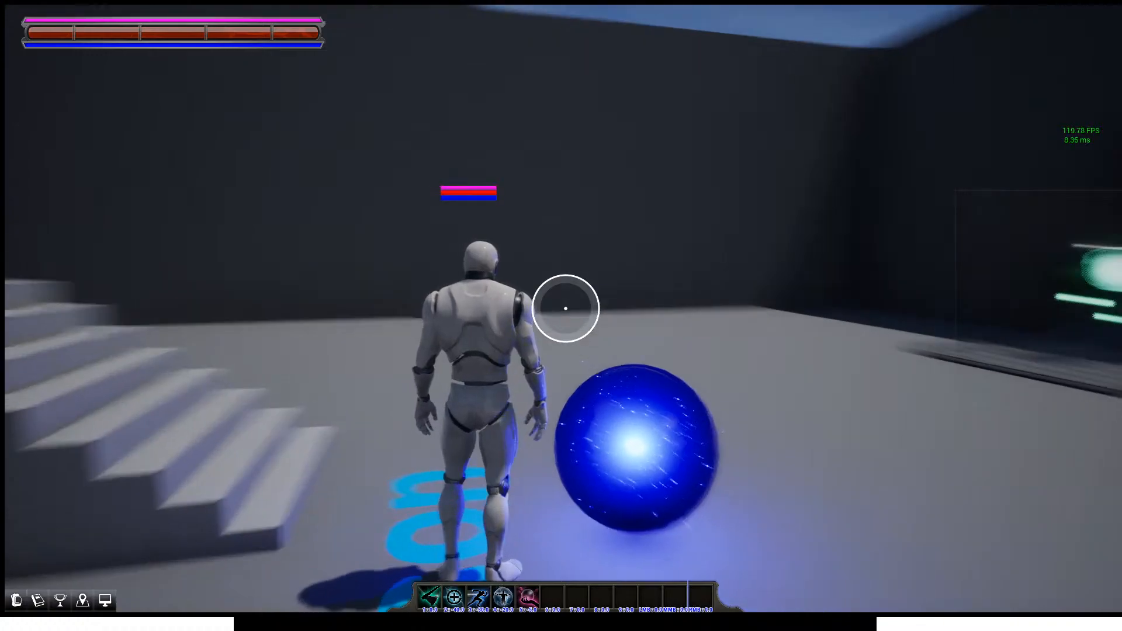
key(d)
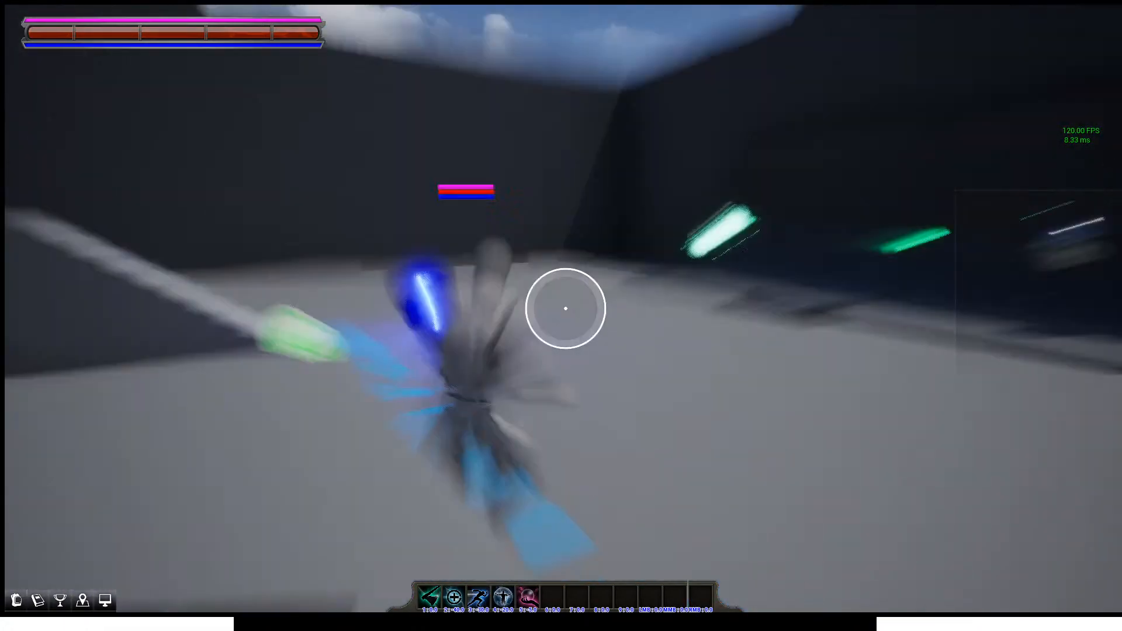
key(w)
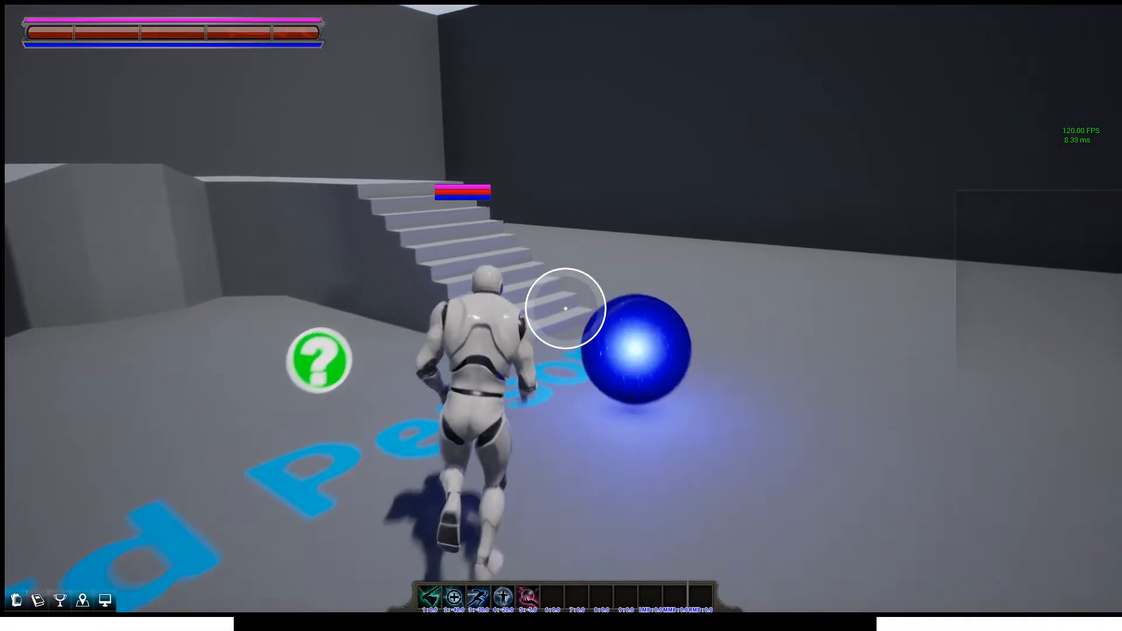
key(s)
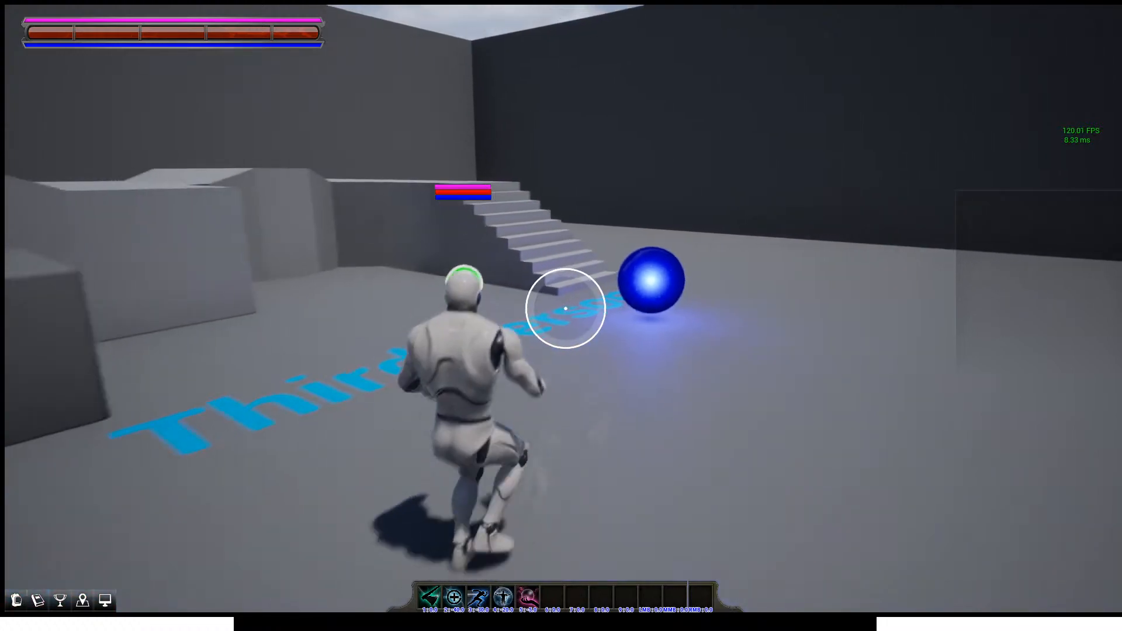
key(w)
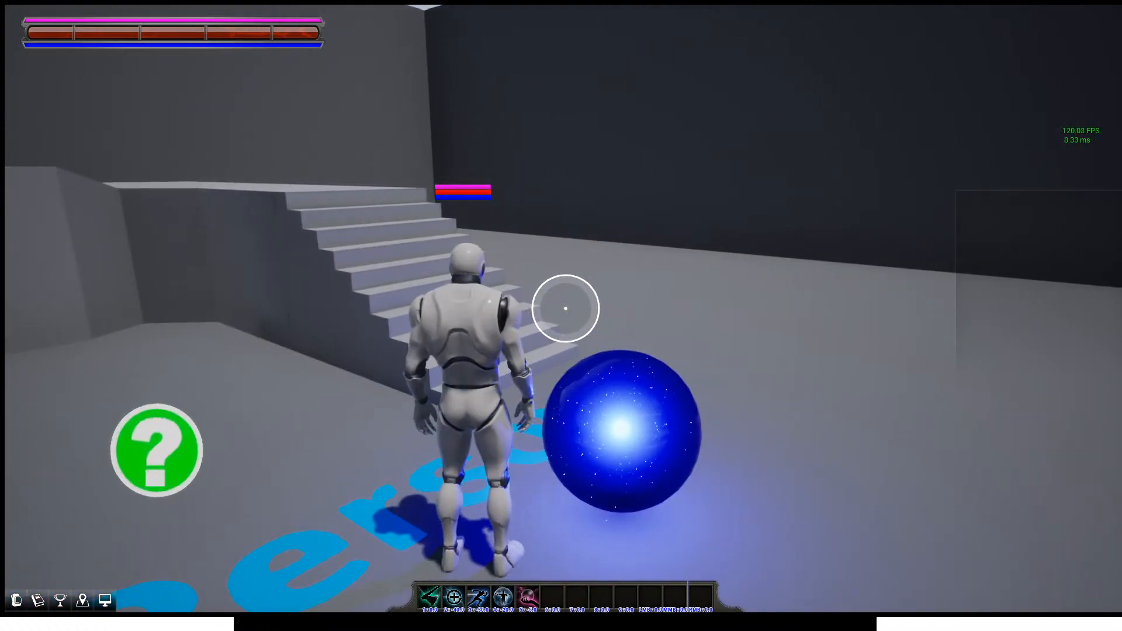